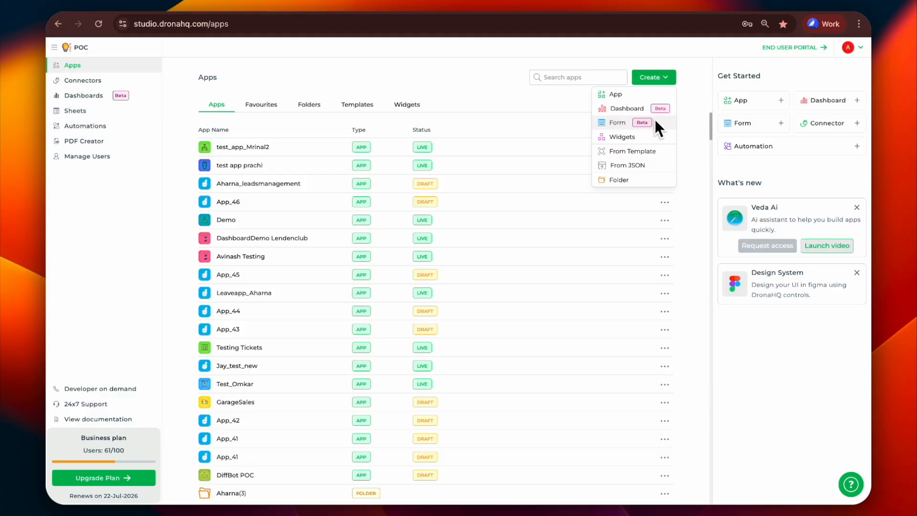
Open the form for a new MySQL connector, review its connection and admin settings, and close it without saving.
{"action": "left_click", "coordinate": [124, 82]}
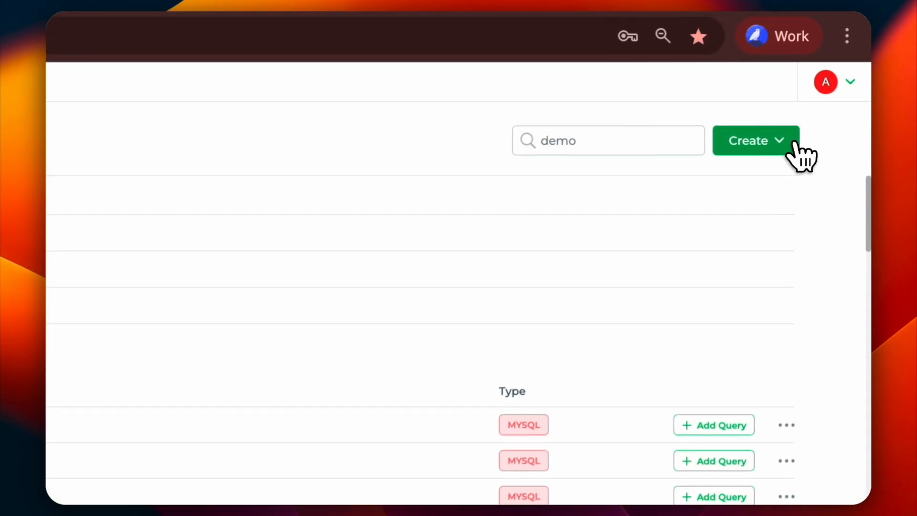
{"action": "left_click", "coordinate": [794, 152]}
{"action": "left_click", "coordinate": [770, 179]}
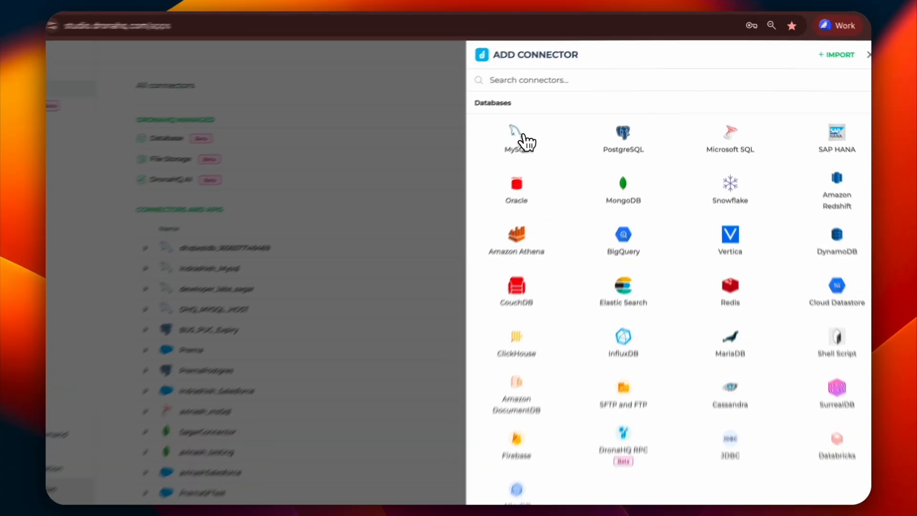
{"action": "left_click", "coordinate": [521, 140]}
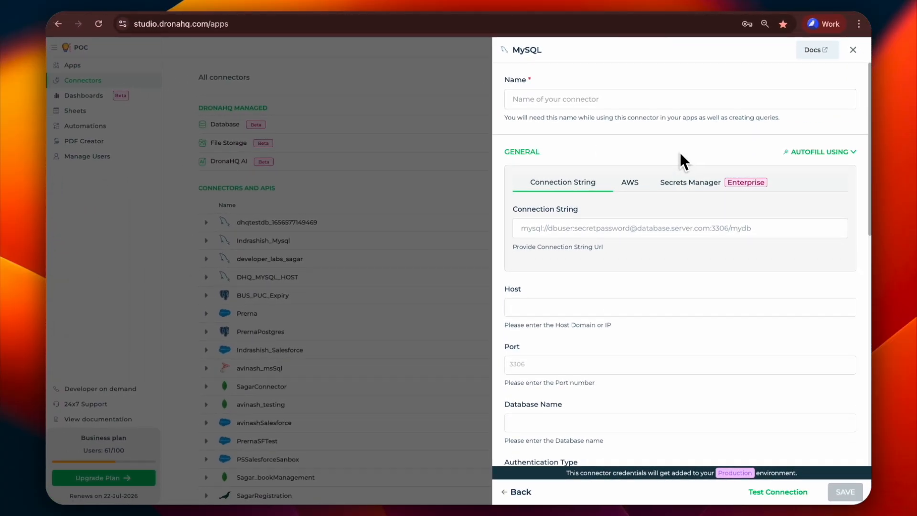
{"action": "scroll", "coordinate": [752, 261], "scroll_direction": "down", "scroll_amount": 12}
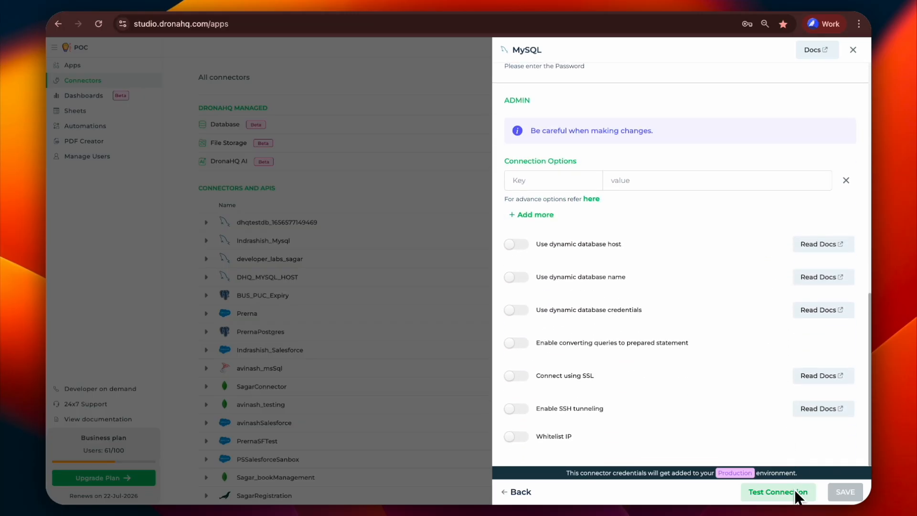
{"action": "left_click", "coordinate": [853, 53]}
Search the connectors for demodb and open the DemoDB connector for editing.
{"action": "left_click", "coordinate": [764, 80]}
{"action": "type", "text": "demodb"}
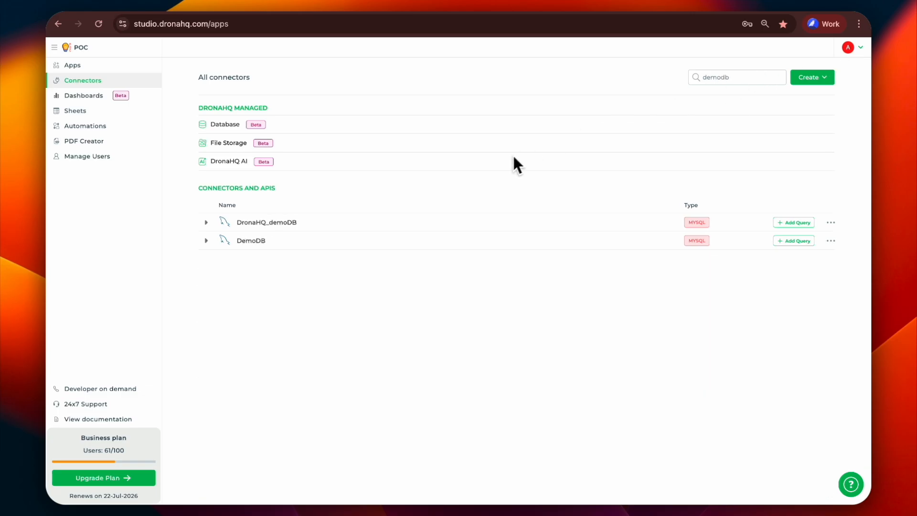
{"action": "left_click", "coordinate": [834, 242]}
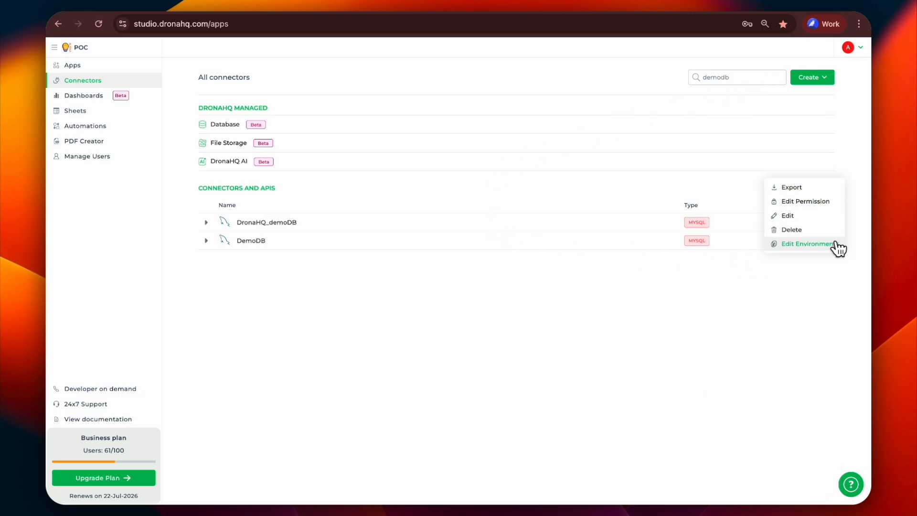
{"action": "left_click", "coordinate": [828, 217]}
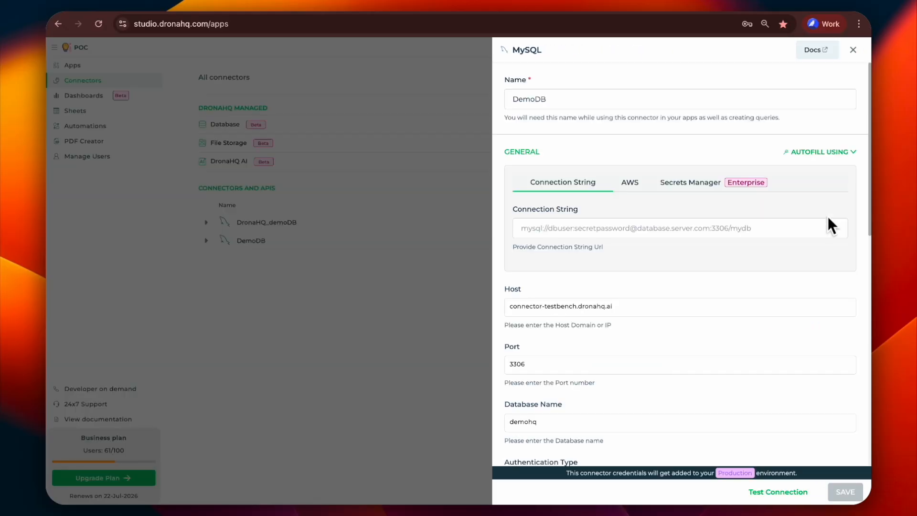
Review the DemoDB connector's saved settings, test its connection, and close the form.
{"action": "scroll", "coordinate": [844, 331], "scroll_direction": "down", "scroll_amount": 7}
{"action": "scroll", "coordinate": [843, 318], "scroll_direction": "down", "scroll_amount": 5}
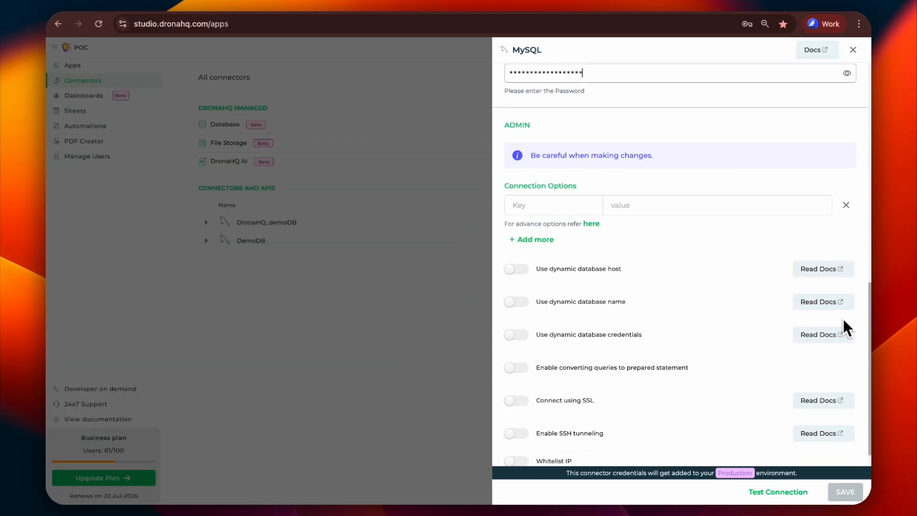
{"action": "left_click", "coordinate": [799, 493]}
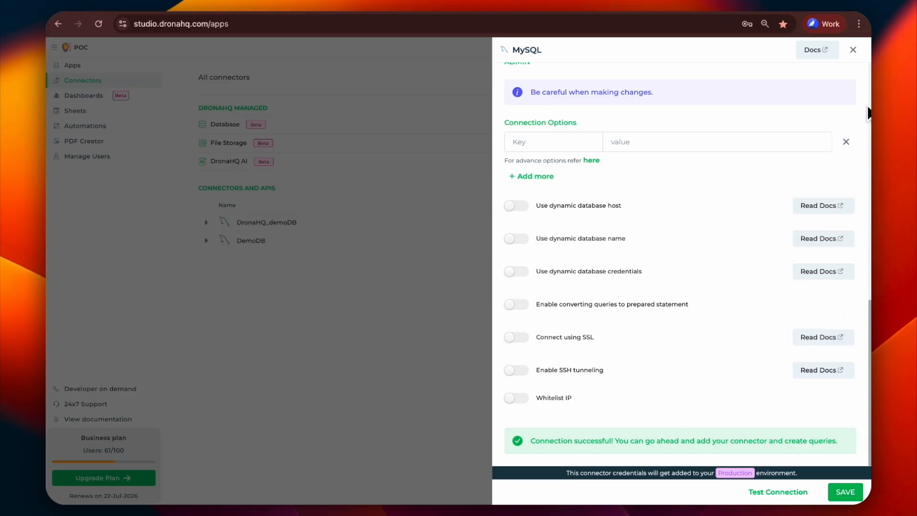
{"action": "left_click", "coordinate": [857, 56]}
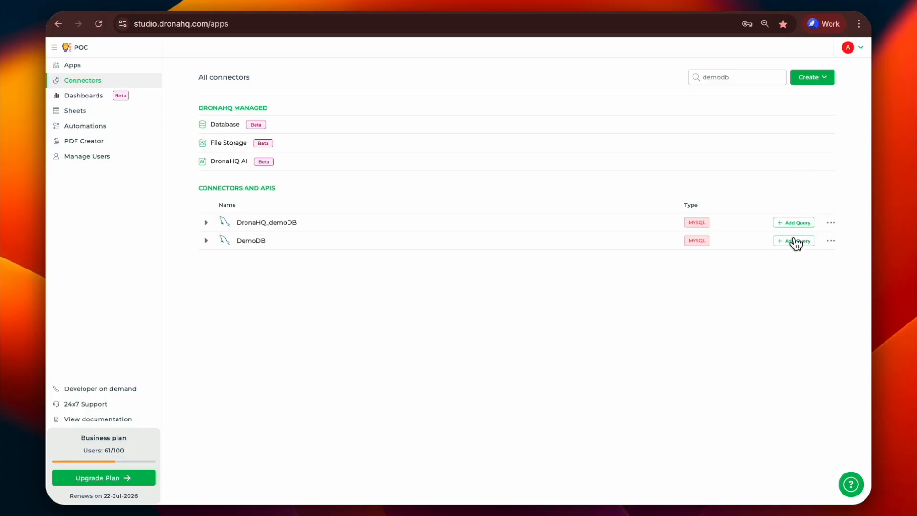
Look at the form for adding a DemoDB query, close it, and expand DemoDB's list of saved queries.
{"action": "left_click", "coordinate": [794, 241]}
{"action": "left_click", "coordinate": [851, 51]}
{"action": "left_click", "coordinate": [207, 241]}
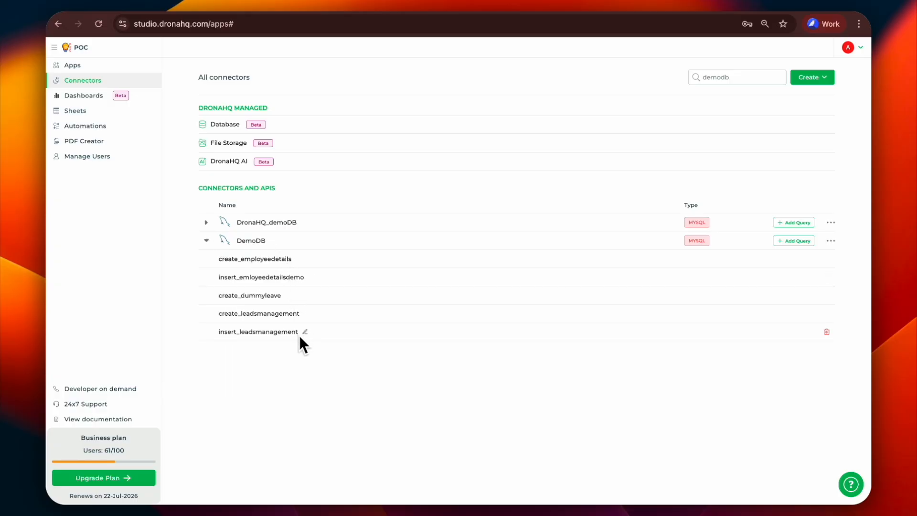
Return to the apps list and create a new blank app.
{"action": "left_click", "coordinate": [121, 67]}
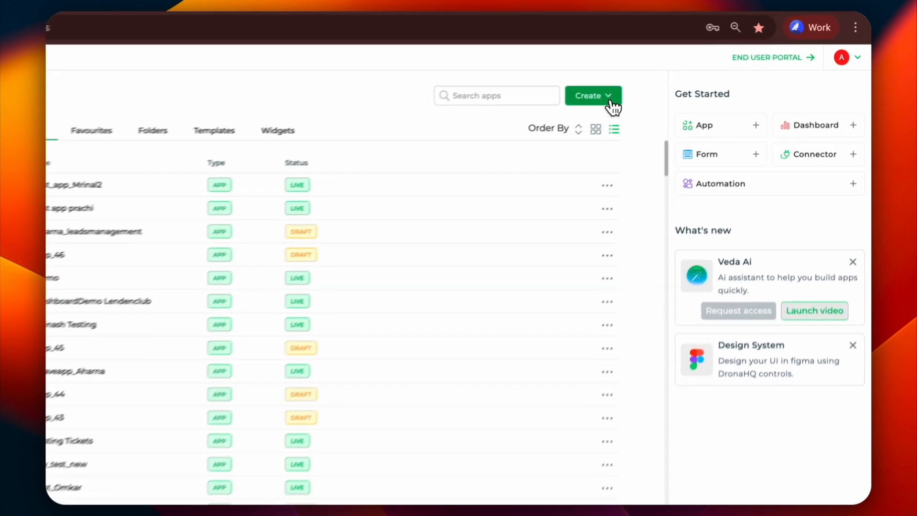
{"action": "left_click", "coordinate": [611, 103]}
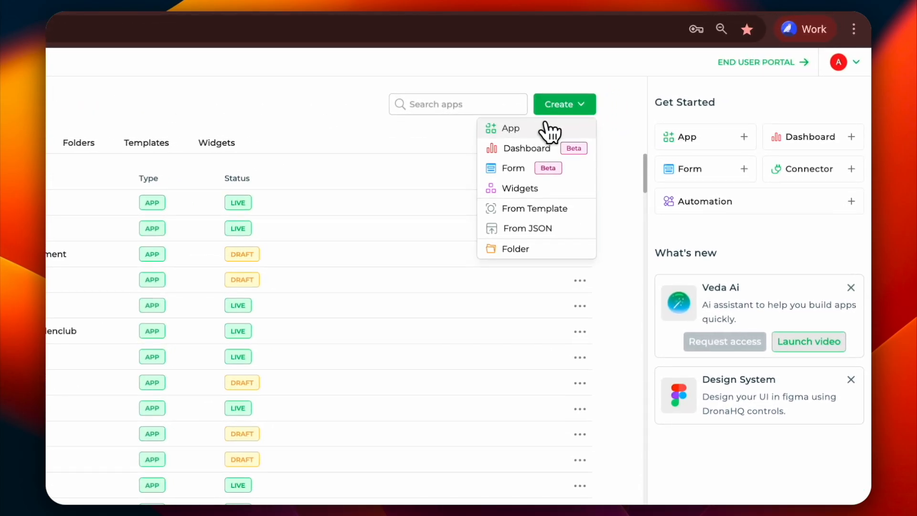
{"action": "left_click", "coordinate": [568, 123]}
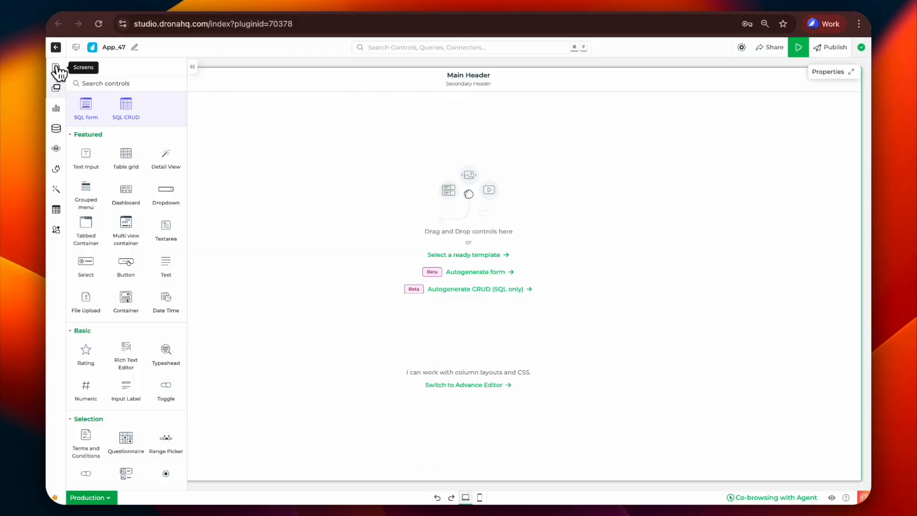
Examine the app's screens and the types of screen that can be added, without adding one.
{"action": "left_click", "coordinate": [57, 70]}
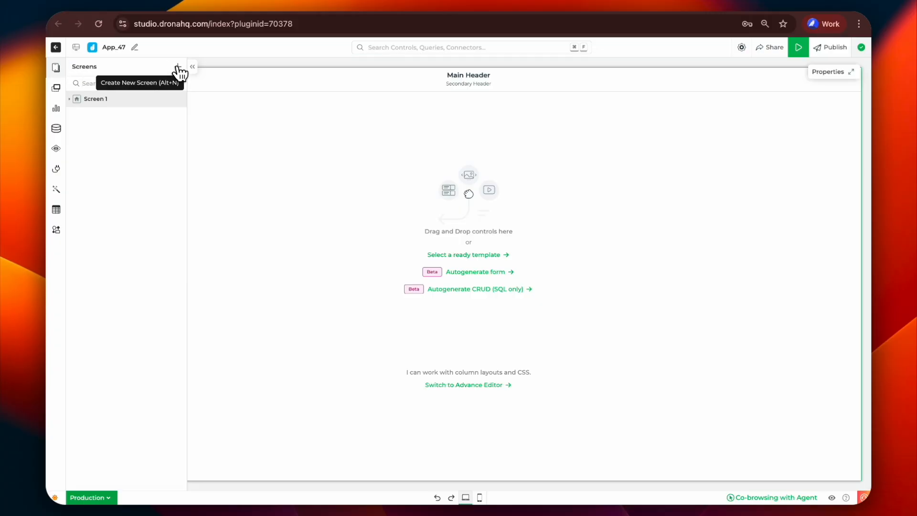
{"action": "left_click", "coordinate": [177, 66]}
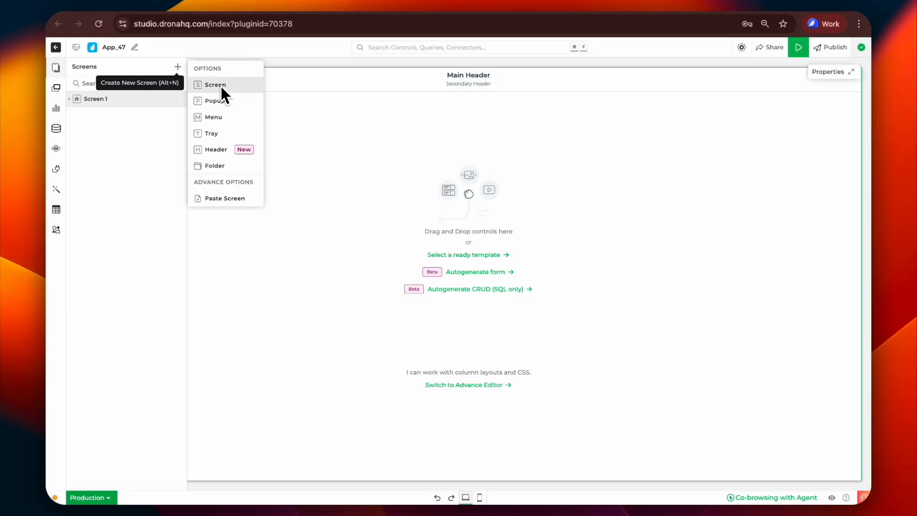
{"action": "left_click", "coordinate": [158, 105]}
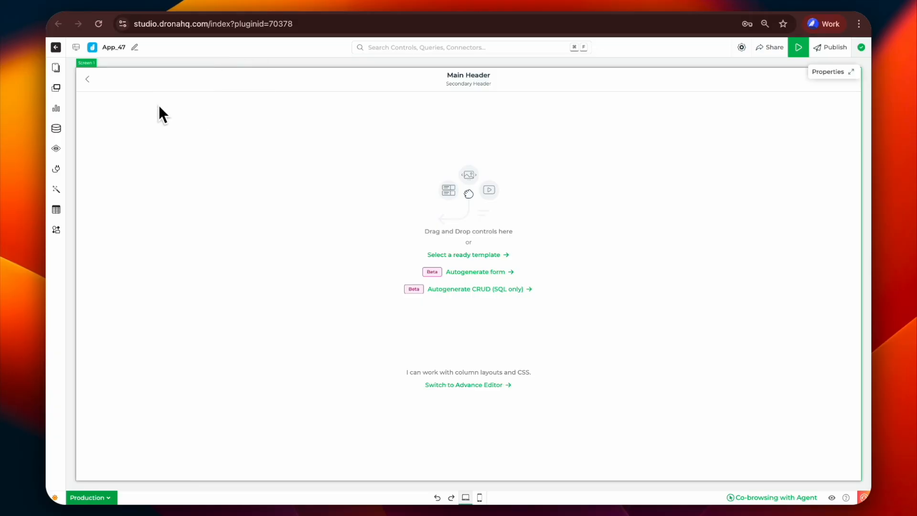
Browse the available controls through to the Custom category.
{"action": "left_click", "coordinate": [58, 89]}
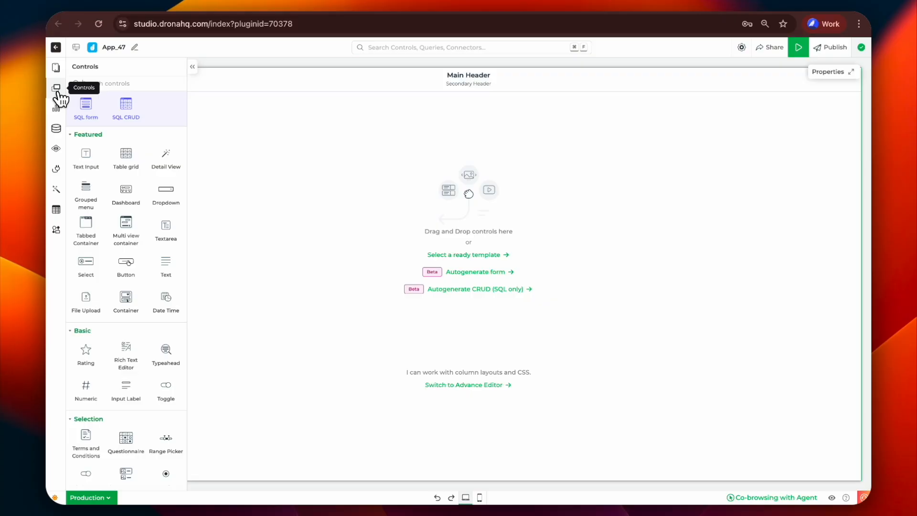
{"action": "scroll", "coordinate": [132, 234], "scroll_direction": "down", "scroll_amount": 20}
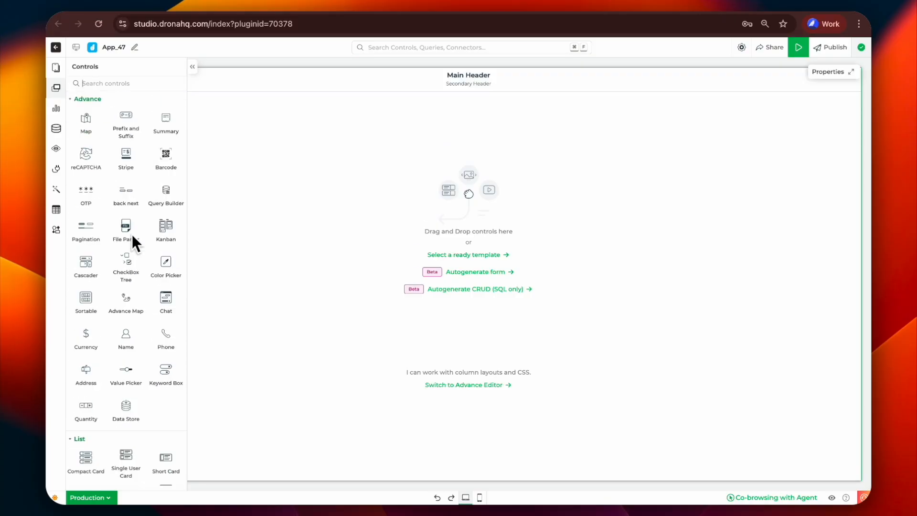
{"action": "scroll", "coordinate": [132, 234], "scroll_direction": "down", "scroll_amount": 12}
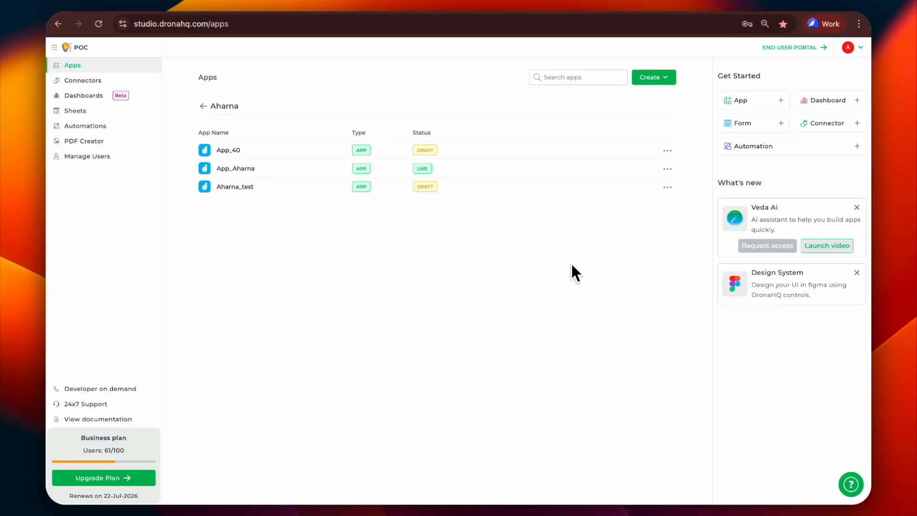
Open the Control Designer extension from the account options, view its custom controls, and return to the app editor.
{"action": "left_click", "coordinate": [851, 48]}
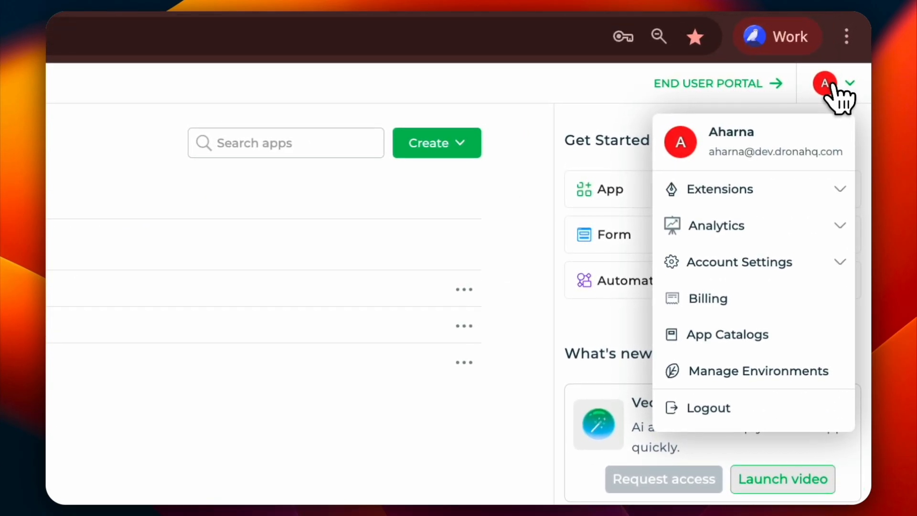
{"action": "mouse_move", "coordinate": [844, 98]}
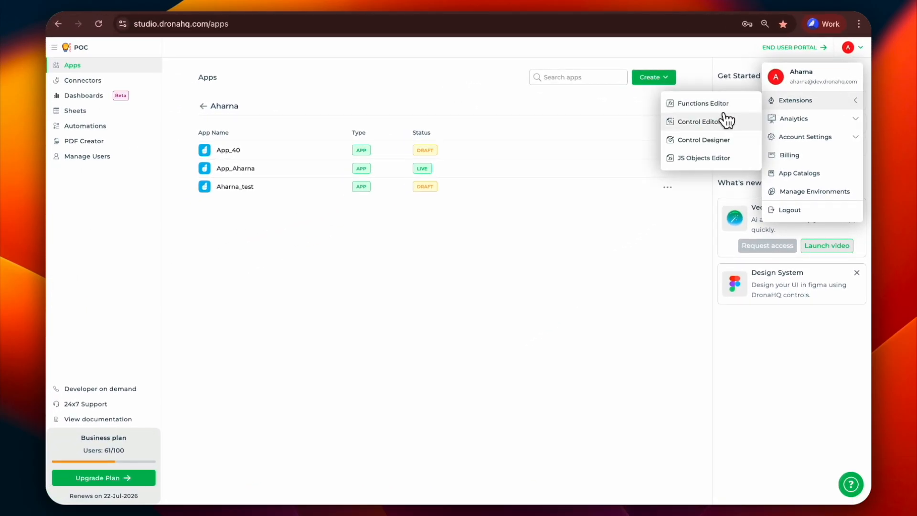
{"action": "left_click", "coordinate": [733, 140]}
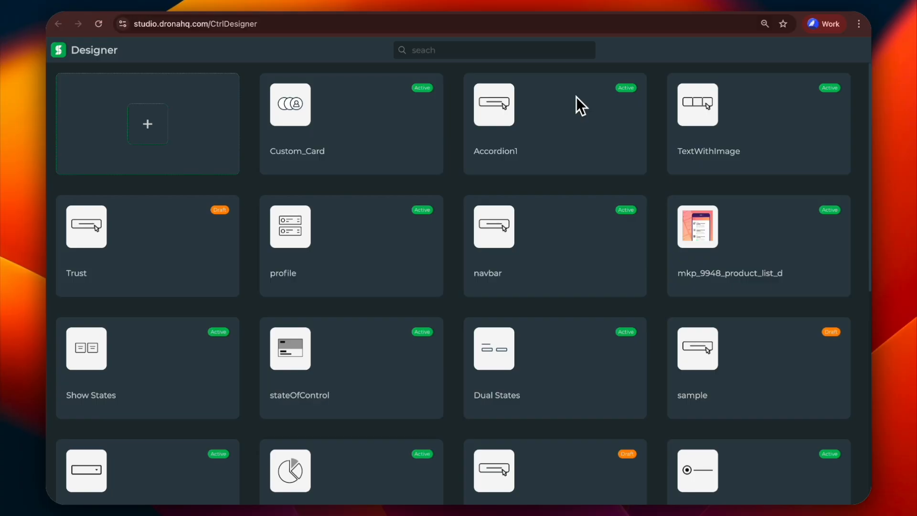
{"action": "left_click", "coordinate": [428, 10]}
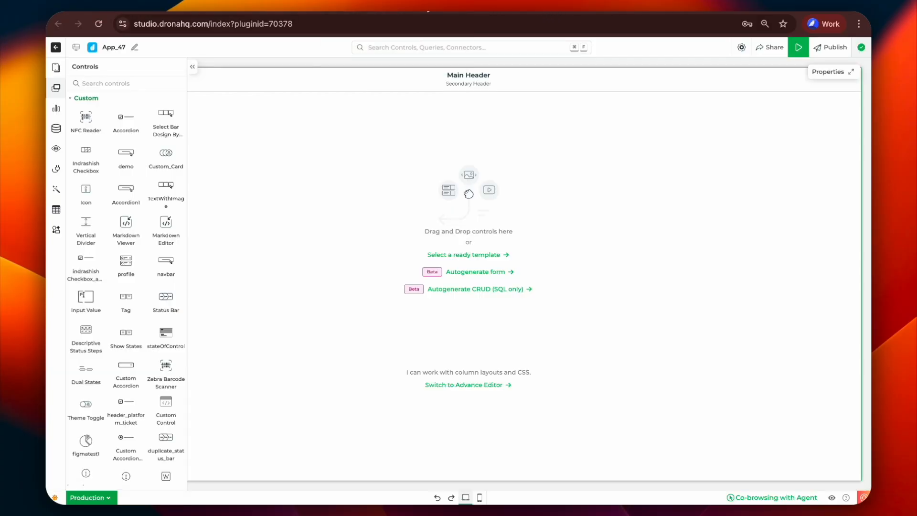
Place a Table grid control from the Featured controls on the empty screen.
{"action": "scroll", "coordinate": [139, 134], "scroll_direction": "up", "scroll_amount": 12}
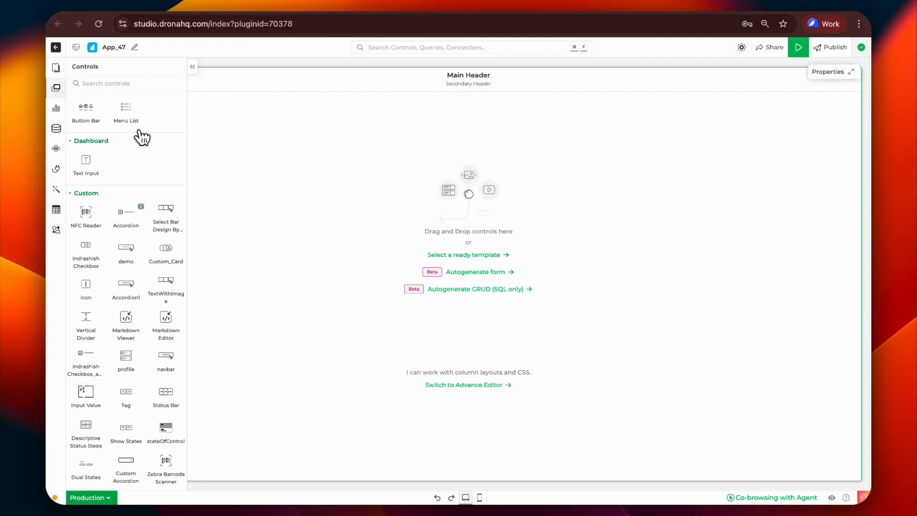
{"action": "scroll", "coordinate": [141, 137], "scroll_direction": "up", "scroll_amount": 10}
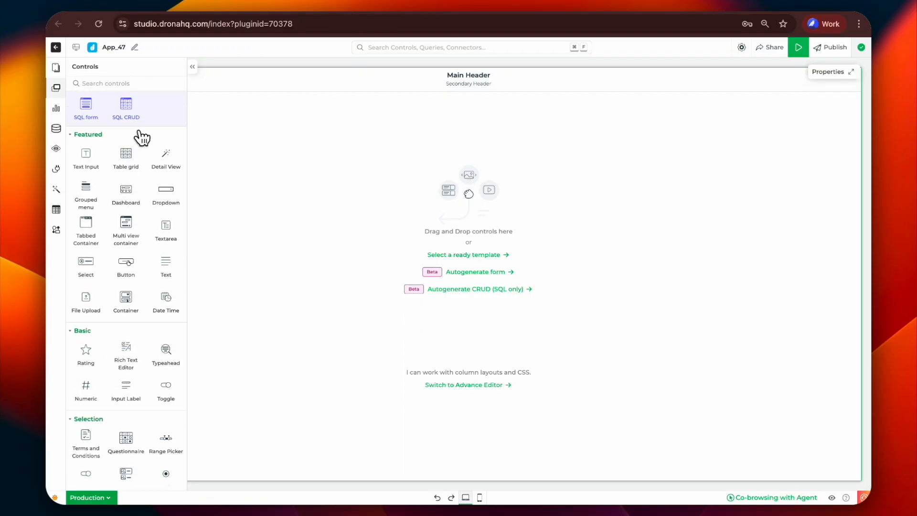
{"action": "left_click_drag", "start_coordinate": [134, 156], "coordinate": [224, 143]}
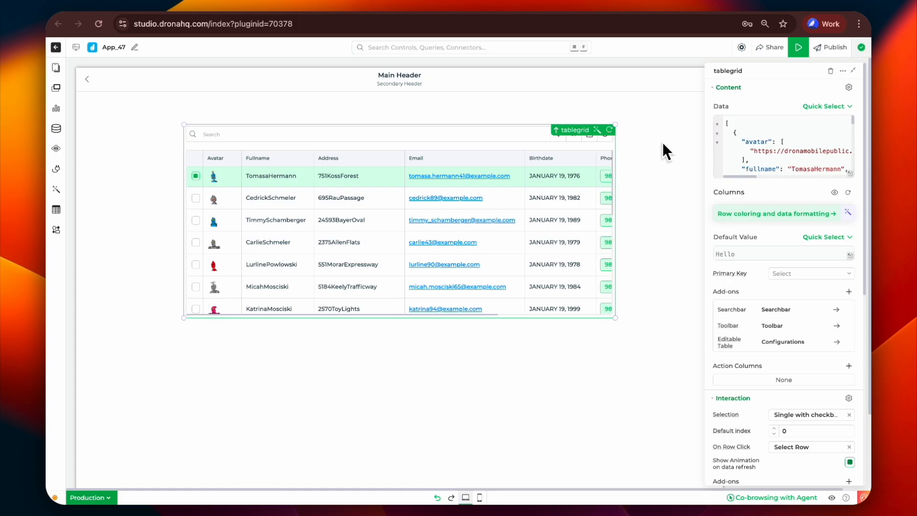
Create a new Connector Query in the app's data queries and enlarge the query editor.
{"action": "left_click", "coordinate": [63, 131]}
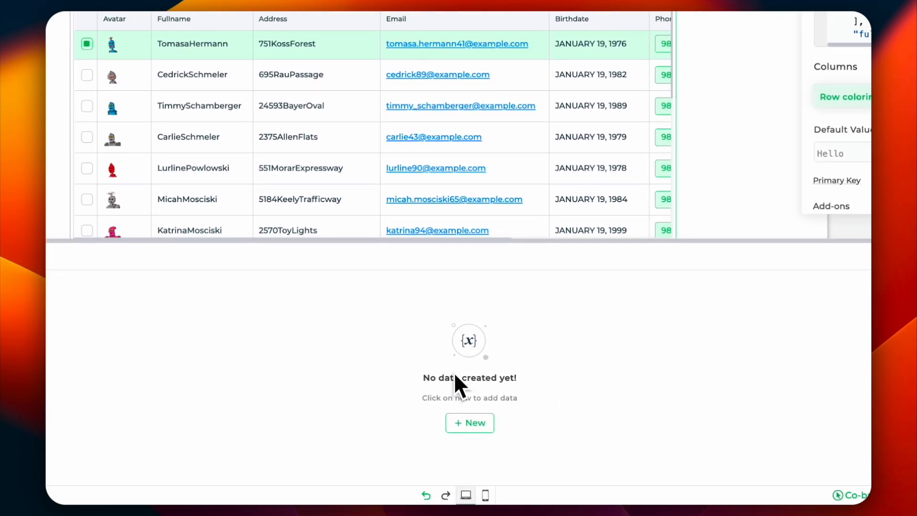
{"action": "left_click", "coordinate": [480, 427]}
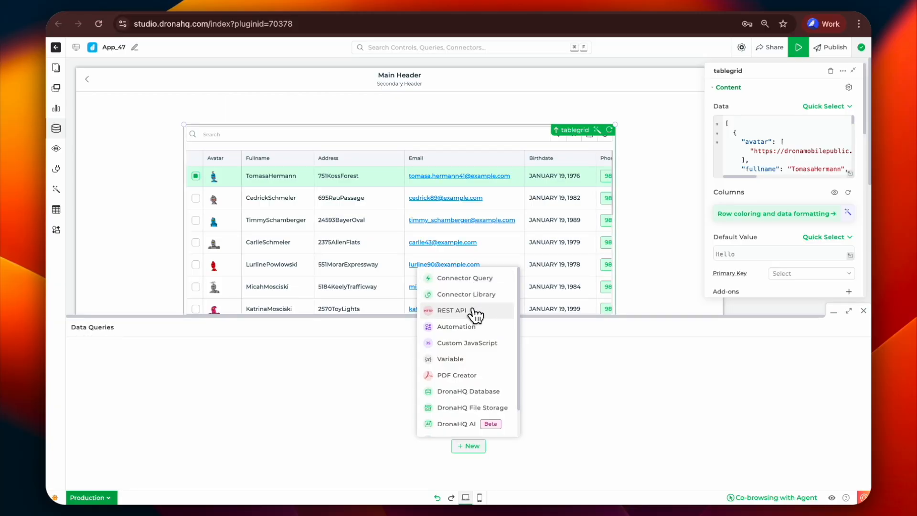
{"action": "left_click", "coordinate": [490, 284]}
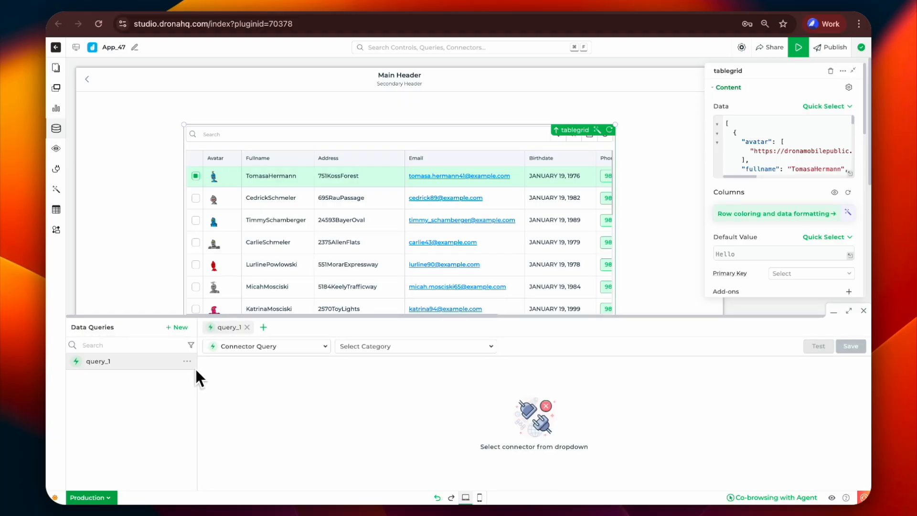
{"action": "left_click", "coordinate": [848, 311]}
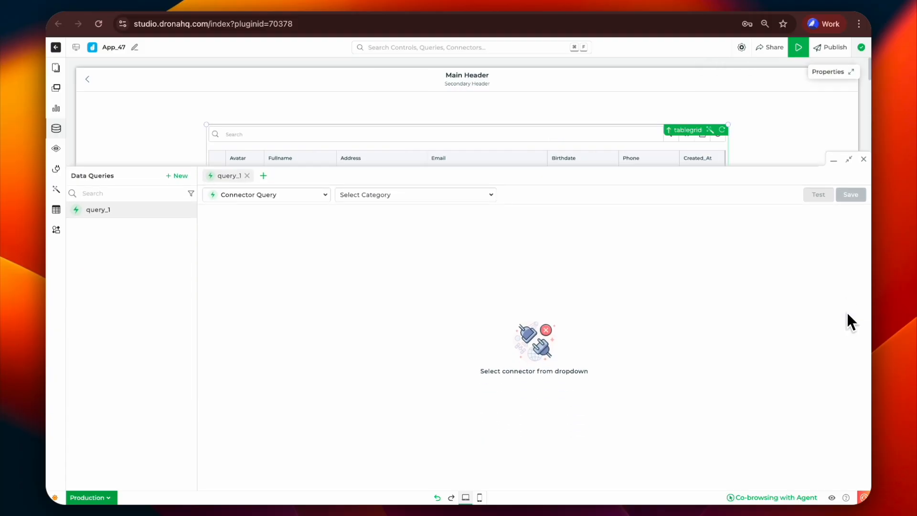
Search the connector list for "demodb" and choose the DemoDB MySQL connector for the new query.
{"action": "left_click", "coordinate": [388, 111]}
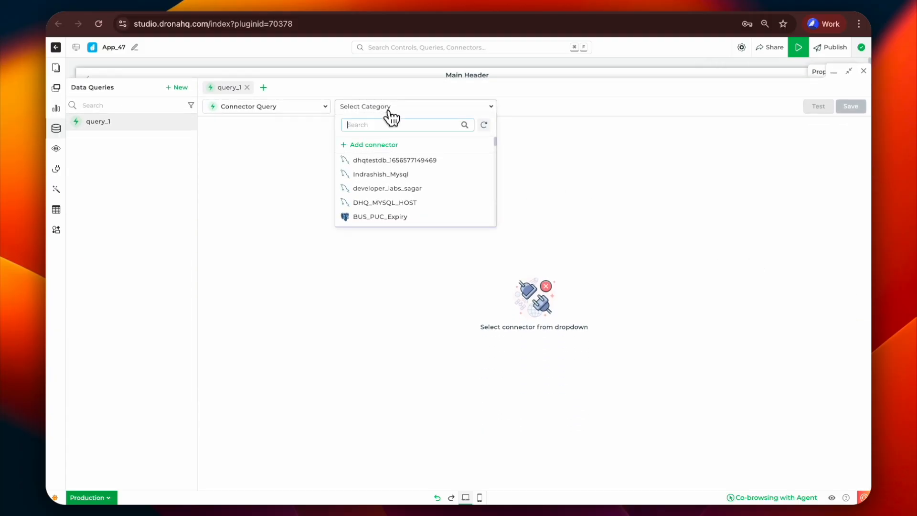
{"action": "type", "text": "debo"}
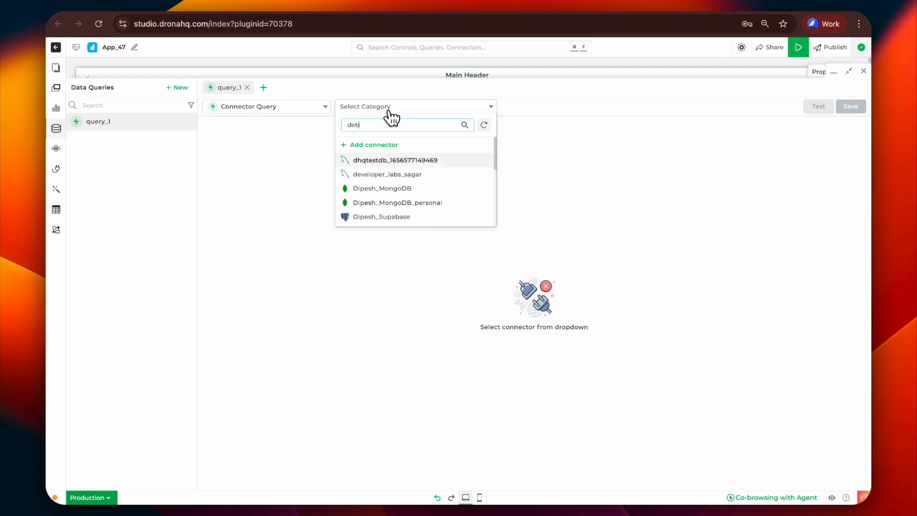
{"action": "key", "text": "BackSpace"}
{"action": "key", "text": "BackSpace"}
{"action": "type", "text": "mo"}
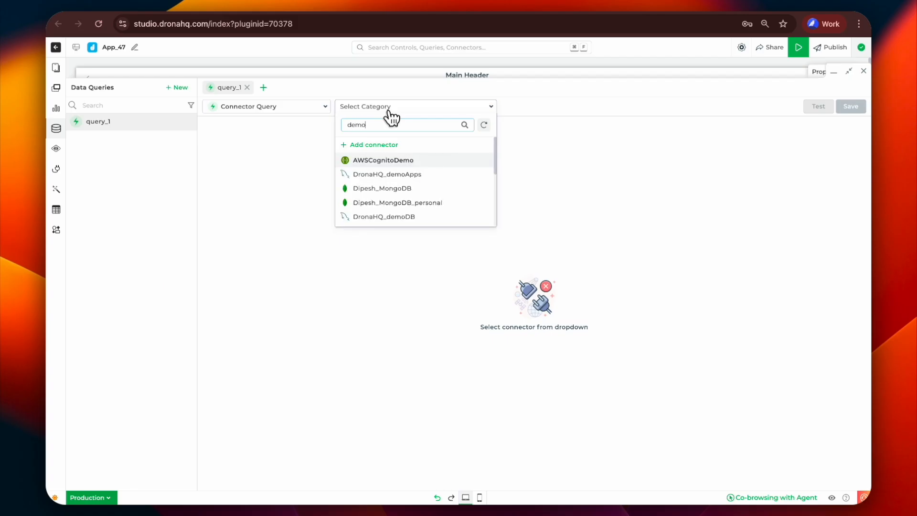
{"action": "type", "text": "db"}
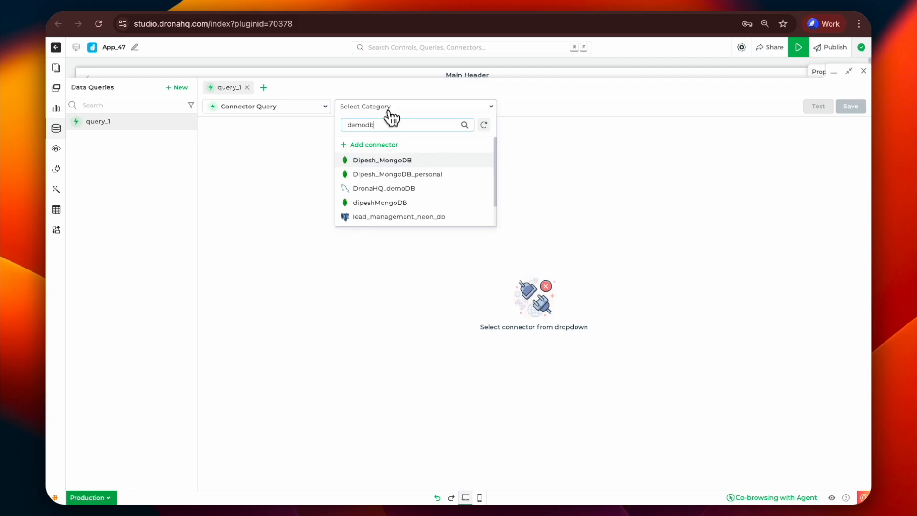
{"action": "scroll", "coordinate": [392, 202], "scroll_direction": "down", "scroll_amount": 2}
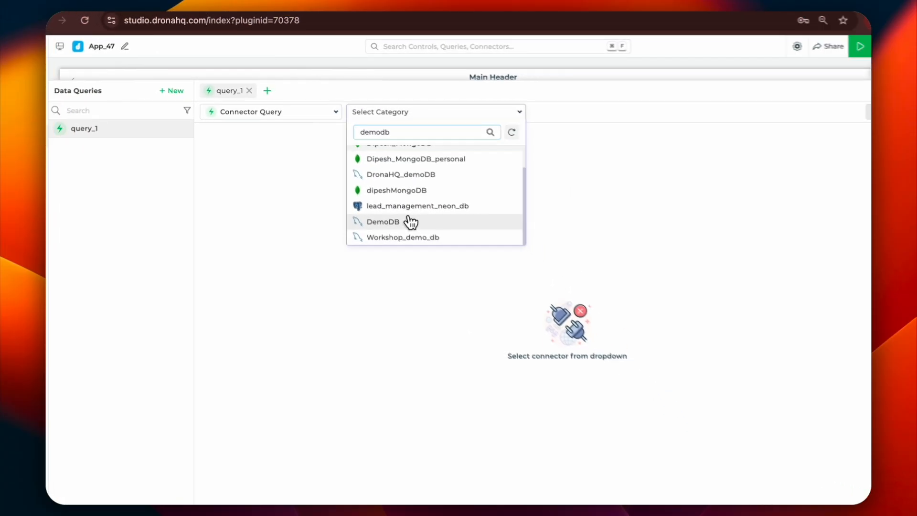
{"action": "left_click", "coordinate": [480, 281]}
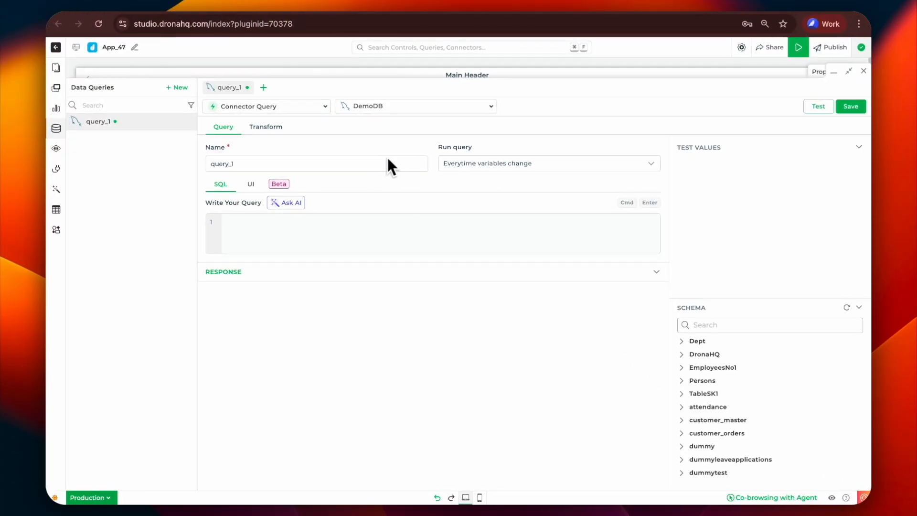
Write the query SELECT * FROM customer_master, test and save it, and minimize the query editor.
{"action": "left_click", "coordinate": [331, 220]}
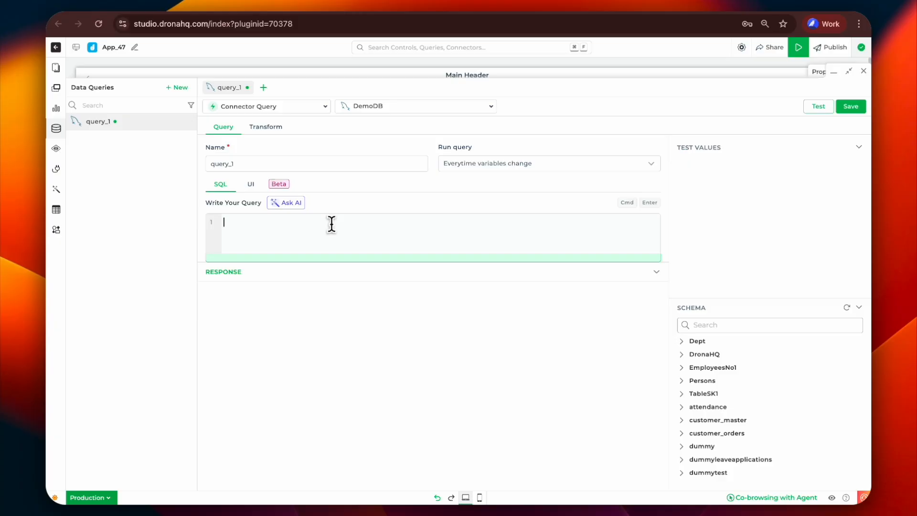
{"action": "type", "text": "SELECT * FROM customer_master"}
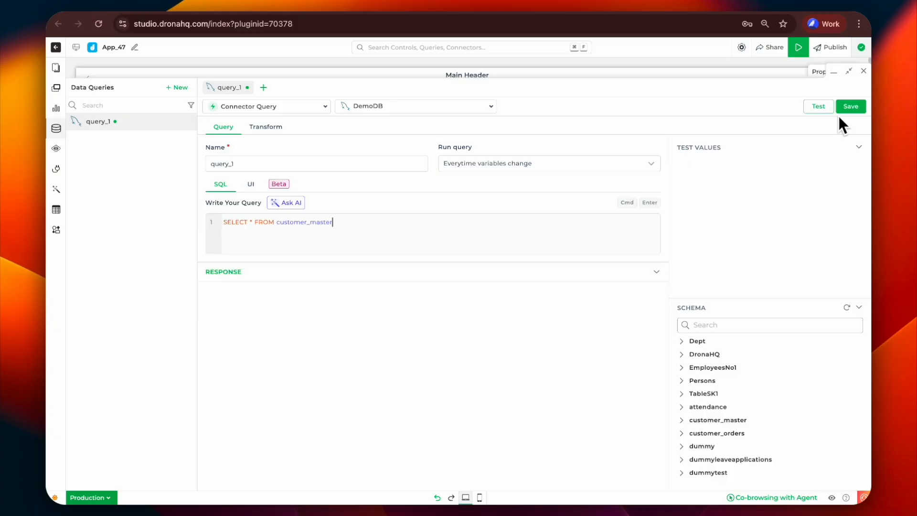
{"action": "left_click", "coordinate": [826, 111]}
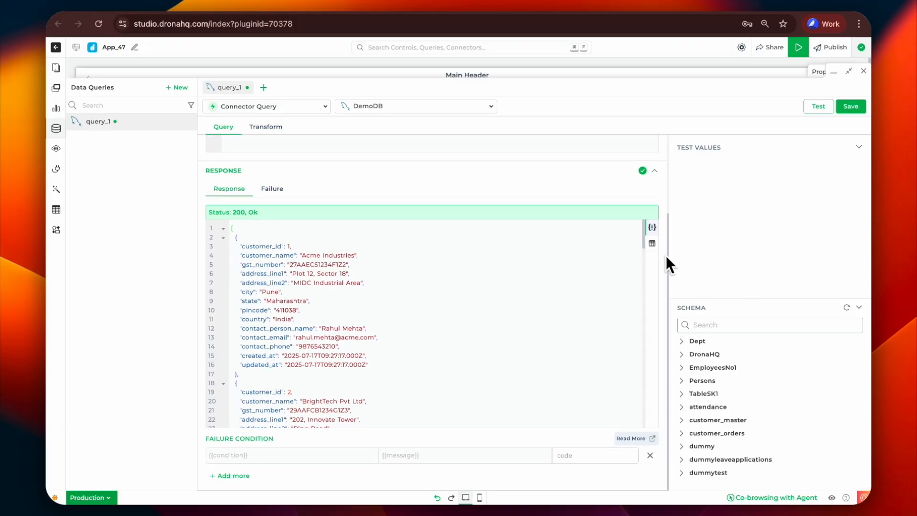
{"action": "left_click", "coordinate": [853, 108]}
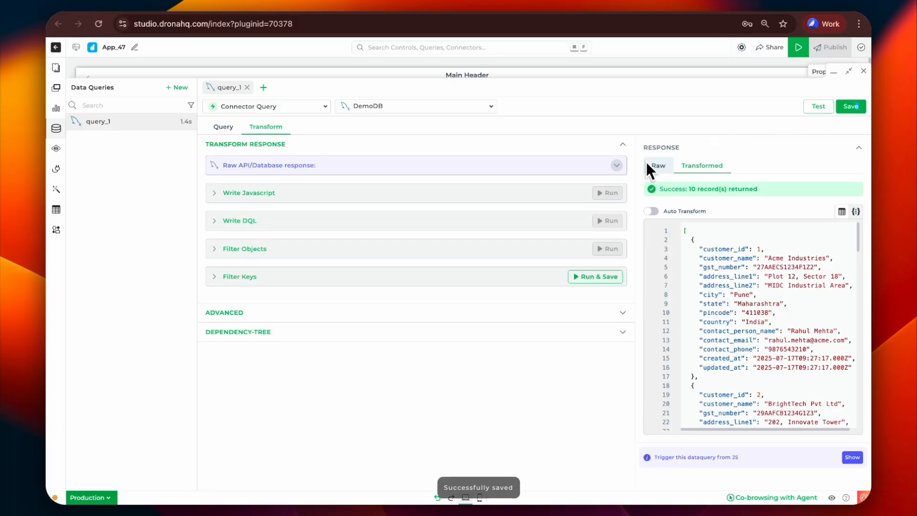
{"action": "left_click", "coordinate": [833, 71]}
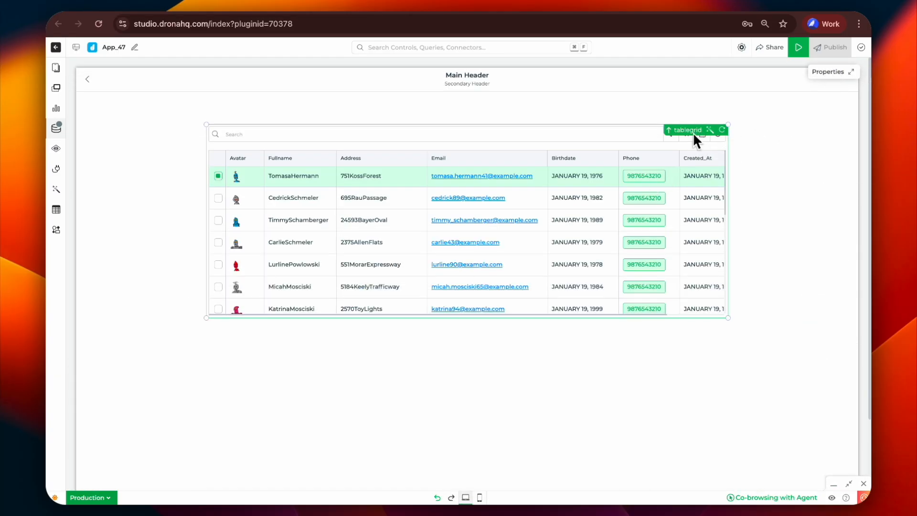
Replace the table grid's sample data with {{query_1}} and enlarge the grid to fill most of the screen.
{"action": "left_click", "coordinate": [692, 132]}
{"action": "key", "text": "super+a"}
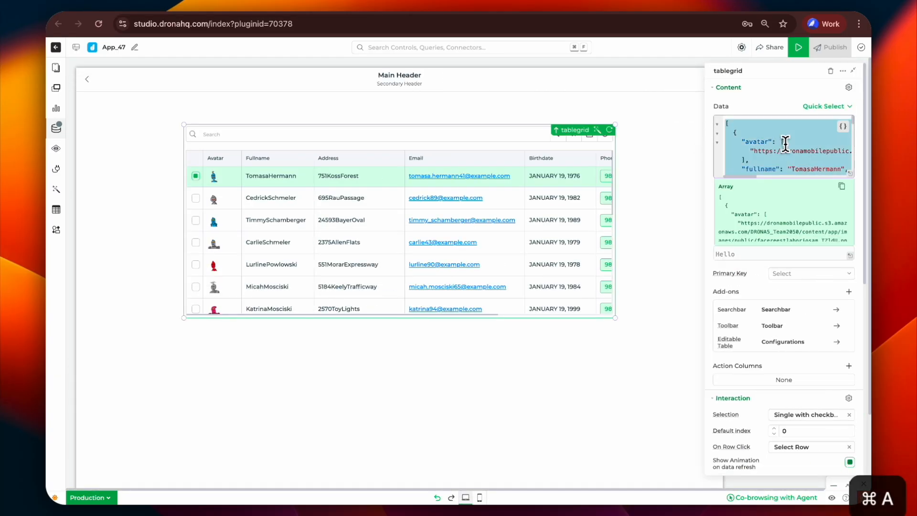
{"action": "key", "text": "BackSpace"}
{"action": "type", "text": "{{"}
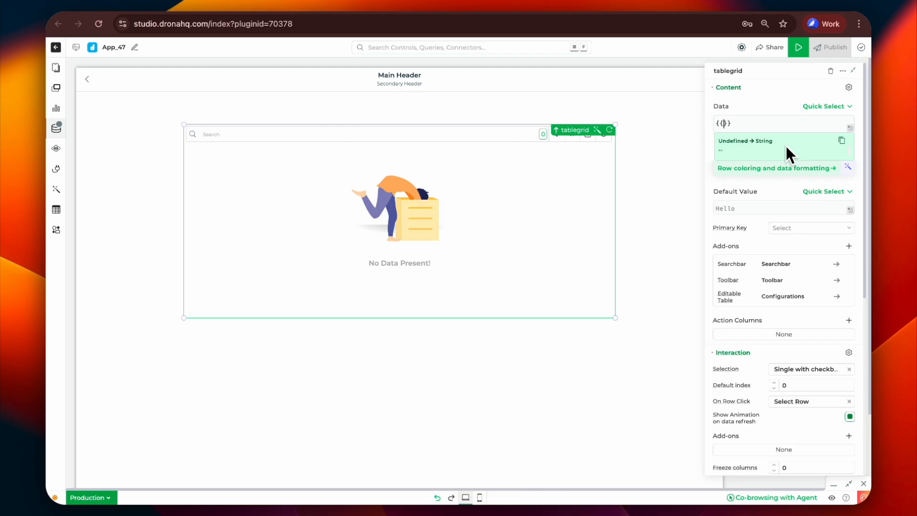
{"action": "type", "text": "qu"}
{"action": "left_click", "coordinate": [787, 137]}
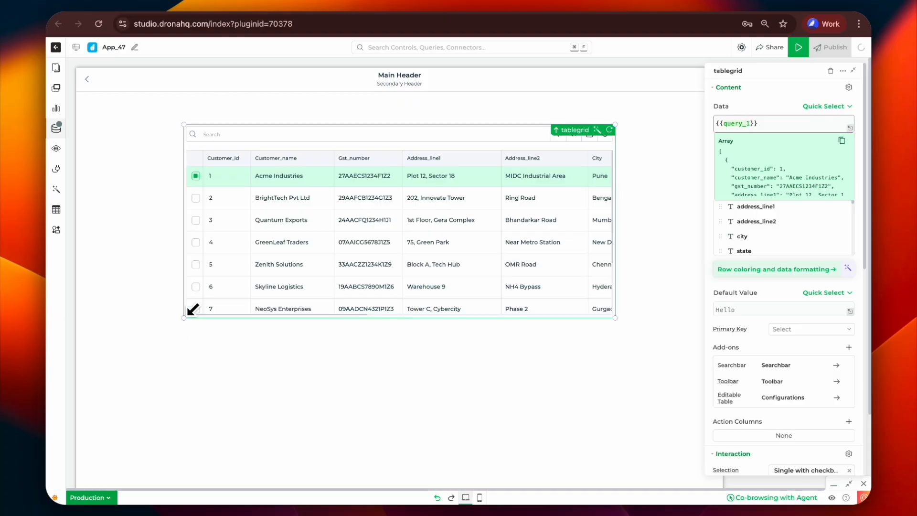
{"action": "left_click_drag", "start_coordinate": [185, 317], "coordinate": [114, 396]}
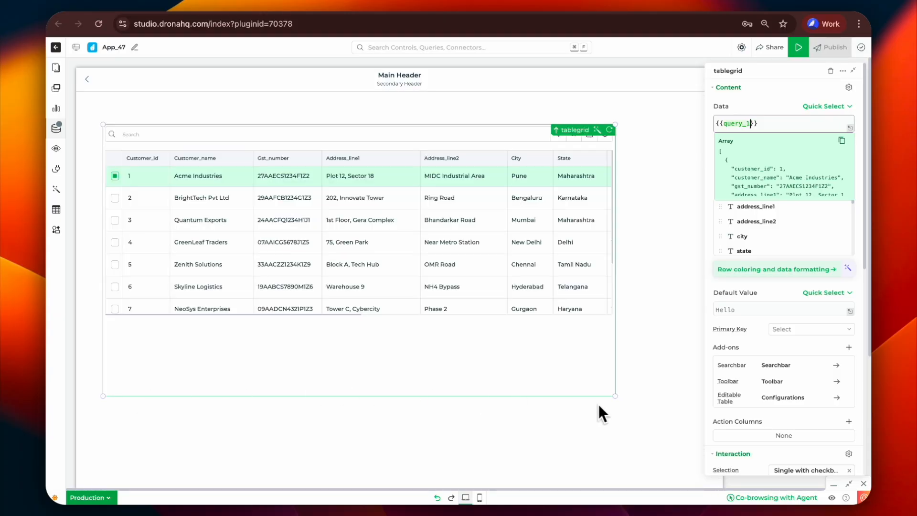
{"action": "left_click_drag", "start_coordinate": [611, 391], "coordinate": [669, 437]}
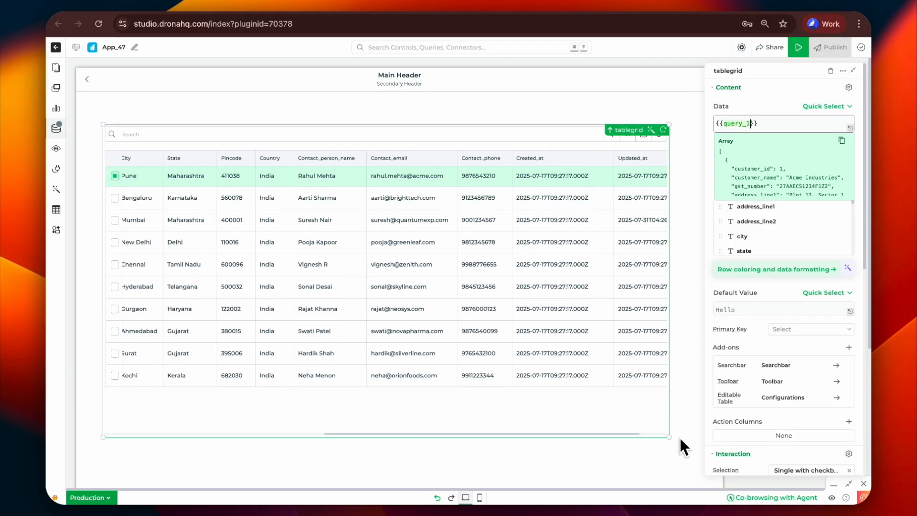
Reopen the data queries, view the query types available for a new query, and minimize the query editor.
{"action": "left_click", "coordinate": [56, 128]}
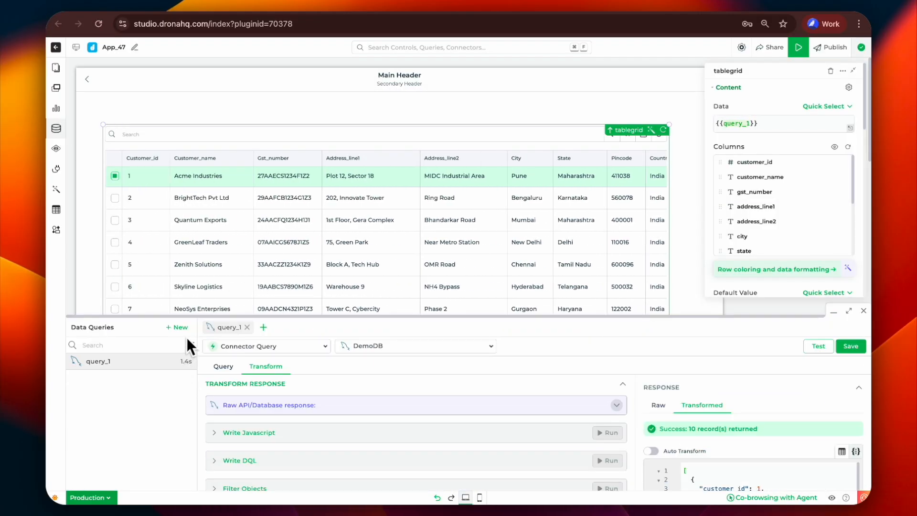
{"action": "left_click", "coordinate": [181, 328]}
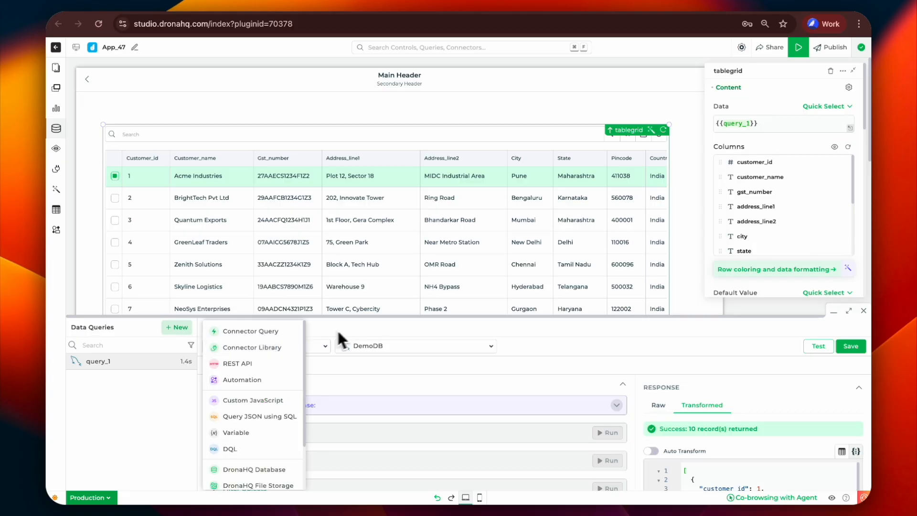
{"action": "left_click", "coordinate": [833, 310]}
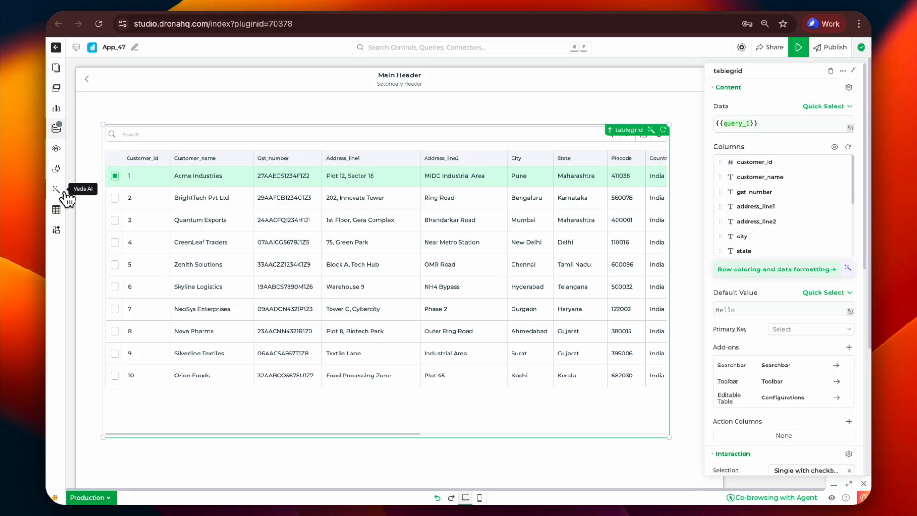
Open the Veda AI chat and start attaching a file to its building prompt.
{"action": "left_click", "coordinate": [64, 192]}
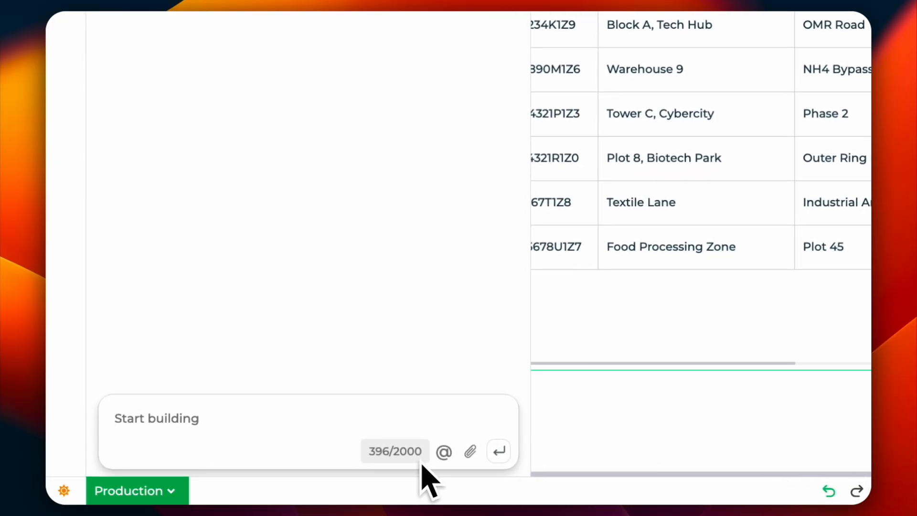
{"action": "mouse_move", "coordinate": [390, 462]}
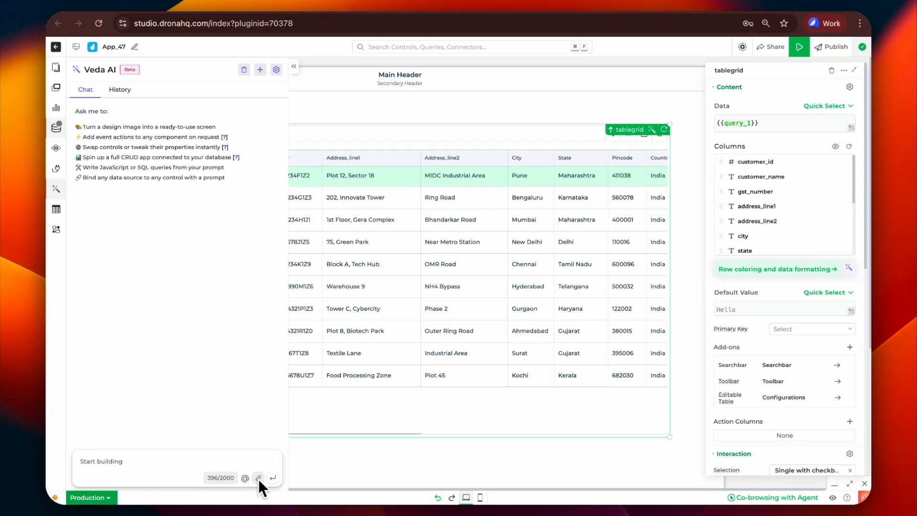
{"action": "left_click", "coordinate": [259, 479]}
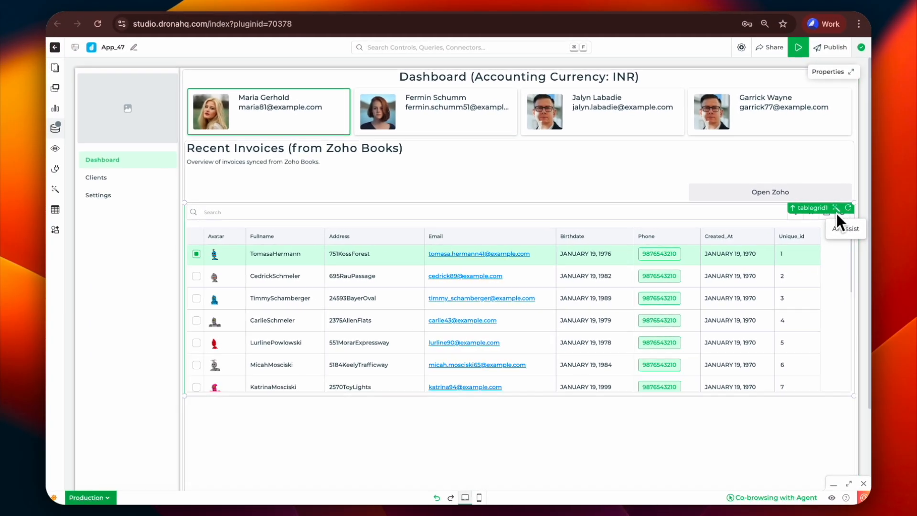
Open AI Assist for the table grid under Recent Invoices and begin its prompt with "get all data from".
{"action": "left_click", "coordinate": [815, 214]}
{"action": "type", "text": "Get all"}
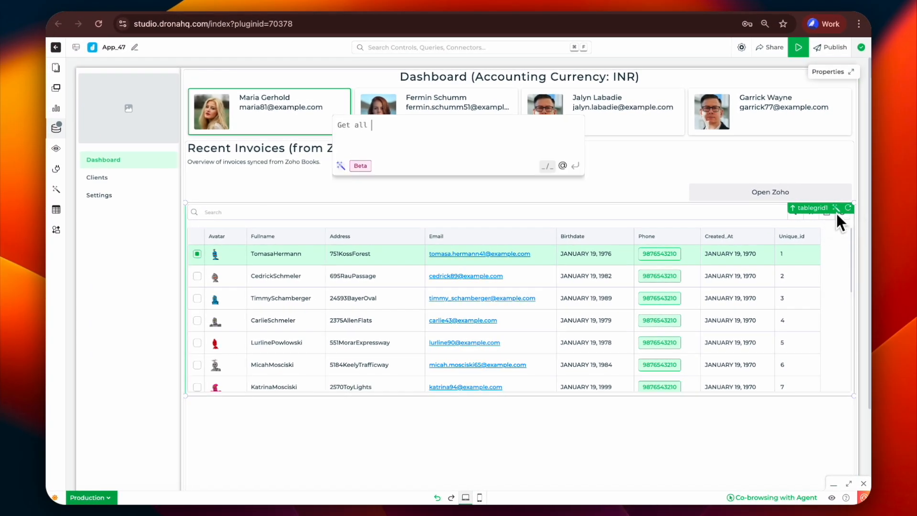
{"action": "type", "text": " products from @database-name"}
{"action": "key", "text": "BackSpace"}
{"action": "key", "text": "BackSpace"}
{"action": "key", "text": "BackSpace"}
{"action": "key", "text": "BackSpace"}
{"action": "key", "text": "BackSpace"}
{"action": "key", "text": "BackSpace"}
{"action": "key", "text": "BackSpace"}
{"action": "key", "text": "BackSpace"}
{"action": "key", "text": "BackSpace"}
{"action": "key", "text": "BackSpace"}
{"action": "key", "text": "BackSpace"}
{"action": "key", "text": "BackSpace"}
{"action": "key", "text": "BackSpace"}
{"action": "key", "text": "BackSpace"}
{"action": "key", "text": "BackSpace"}
{"action": "key", "text": "BackSpace"}
{"action": "key", "text": "BackSpace"}
{"action": "key", "text": "BackSpace"}
{"action": "key", "text": "BackSpace"}
{"action": "key", "text": "BackSpace"}
{"action": "type", "text": "get all data from "}
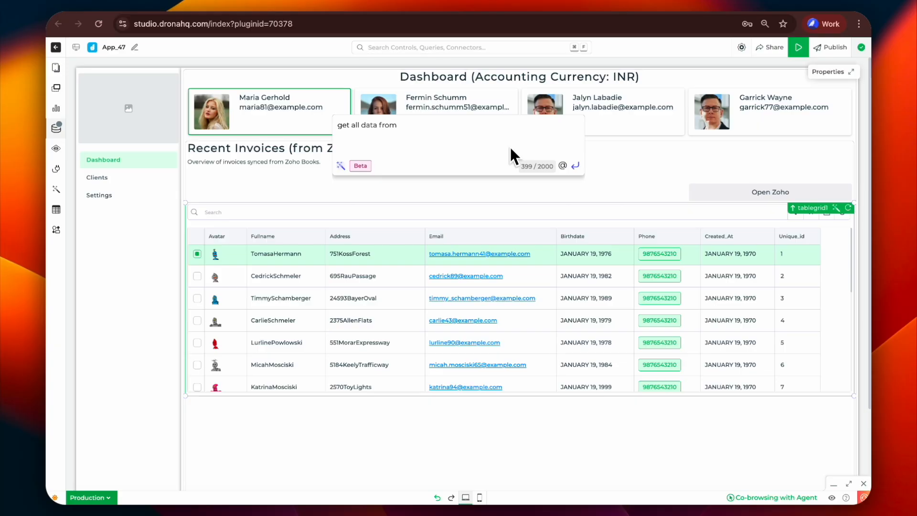
{"action": "type", "text": "@demo"}
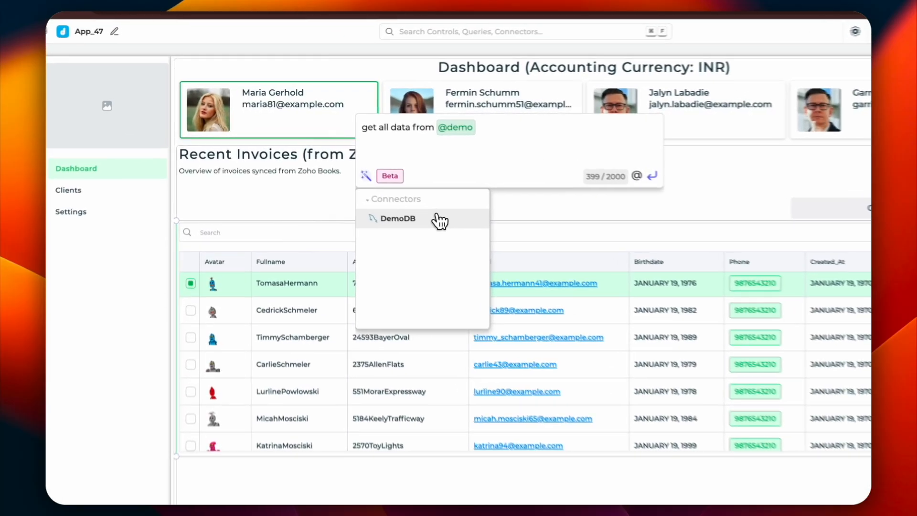
{"action": "left_click", "coordinate": [401, 204]}
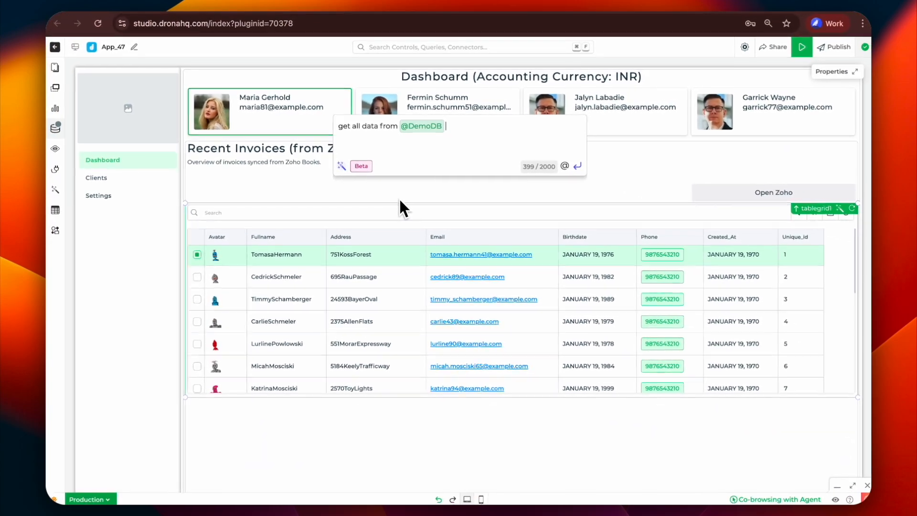
{"action": "type", "text": "employeedetailsdemo"}
{"action": "left_click", "coordinate": [577, 168]}
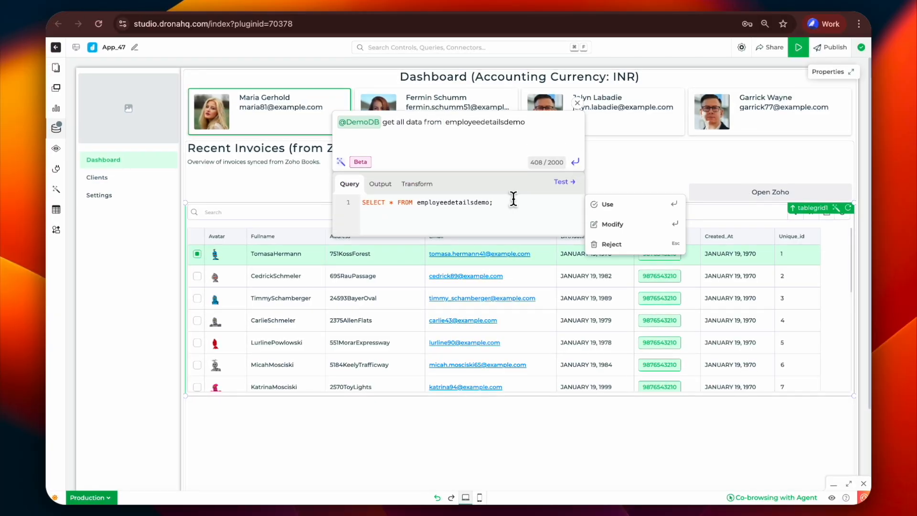
{"action": "left_click_drag", "start_coordinate": [506, 202], "coordinate": [345, 203]}
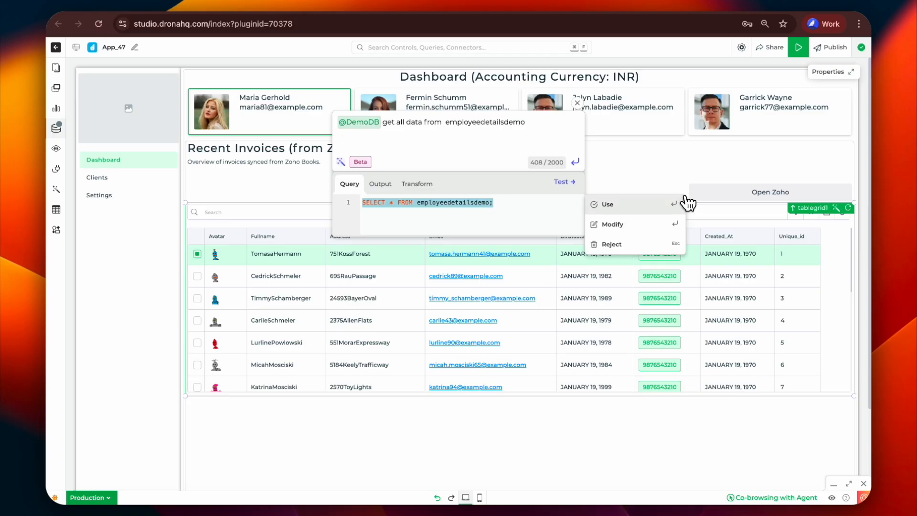
{"action": "left_click", "coordinate": [665, 209]}
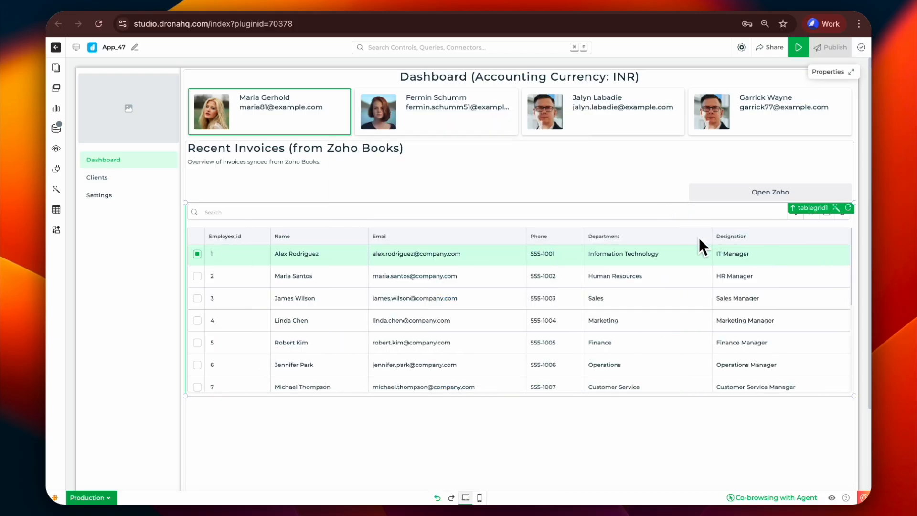
Select the Save Changes button on the lead details card of the Property Management System screen.
{"action": "left_click", "coordinate": [804, 459]}
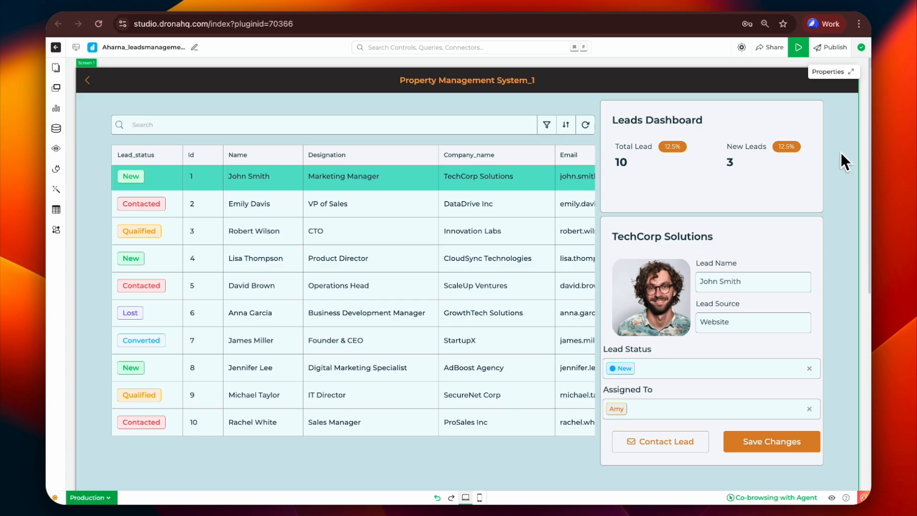
{"action": "left_click", "coordinate": [794, 438]}
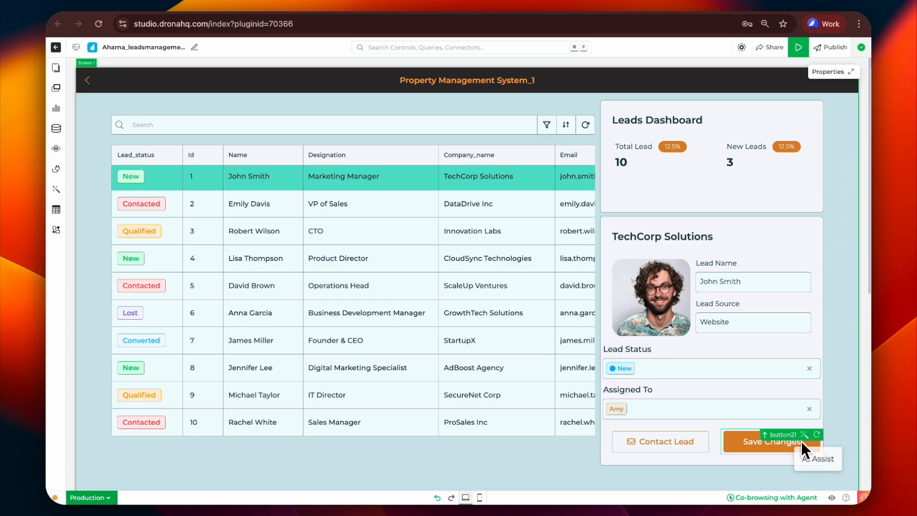
{"action": "scroll", "coordinate": [810, 447], "scroll_direction": "down", "scroll_amount": 2}
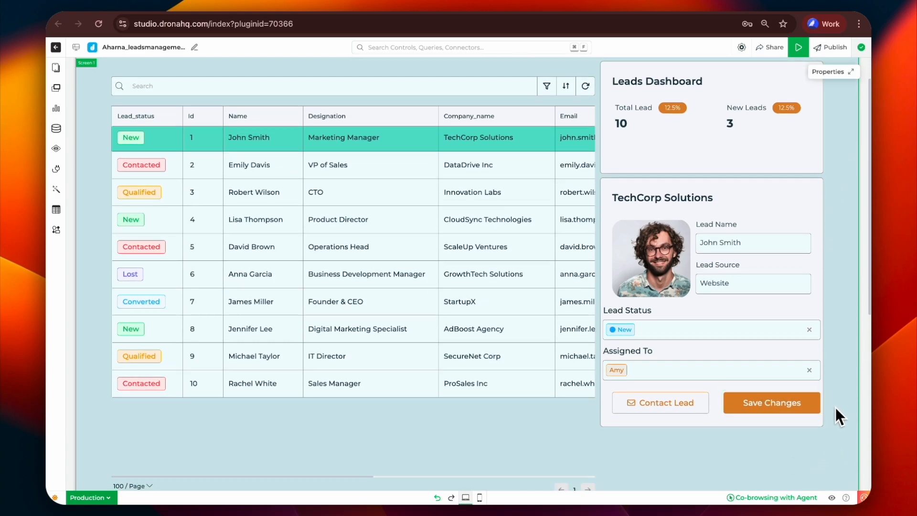
{"action": "double_click", "coordinate": [794, 412]}
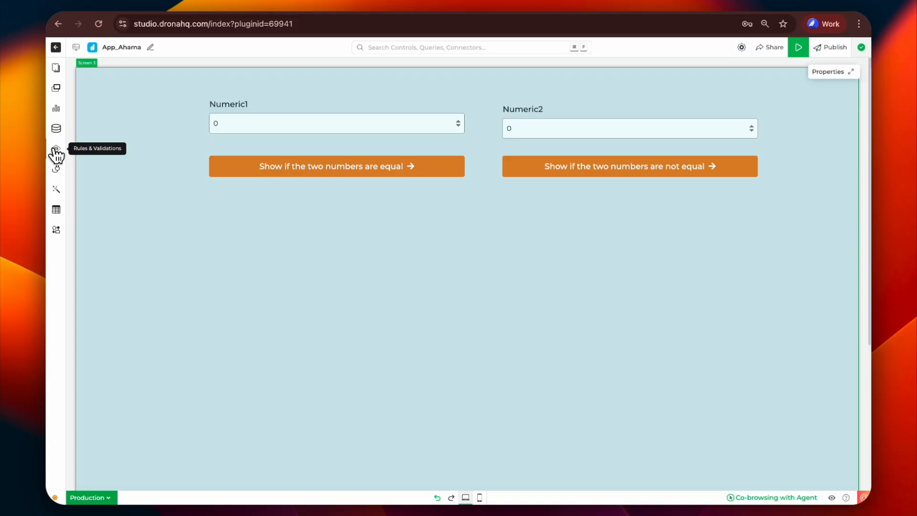
Open the rules and validations of Screen 3, review condition1's true and false actions, and view its JS condition.
{"action": "left_click", "coordinate": [56, 149]}
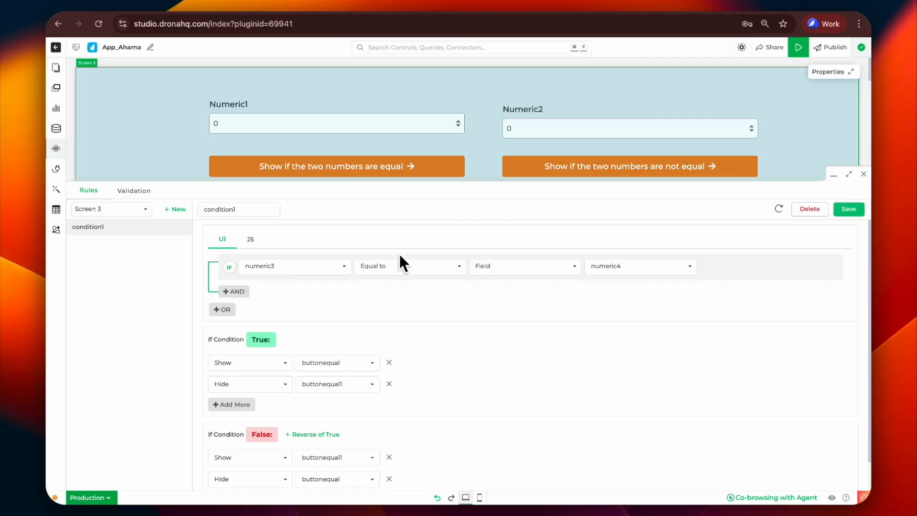
{"action": "scroll", "coordinate": [396, 260], "scroll_direction": "down", "scroll_amount": 1}
{"action": "scroll", "coordinate": [396, 260], "scroll_direction": "up", "scroll_amount": 1}
{"action": "left_click", "coordinate": [250, 243]}
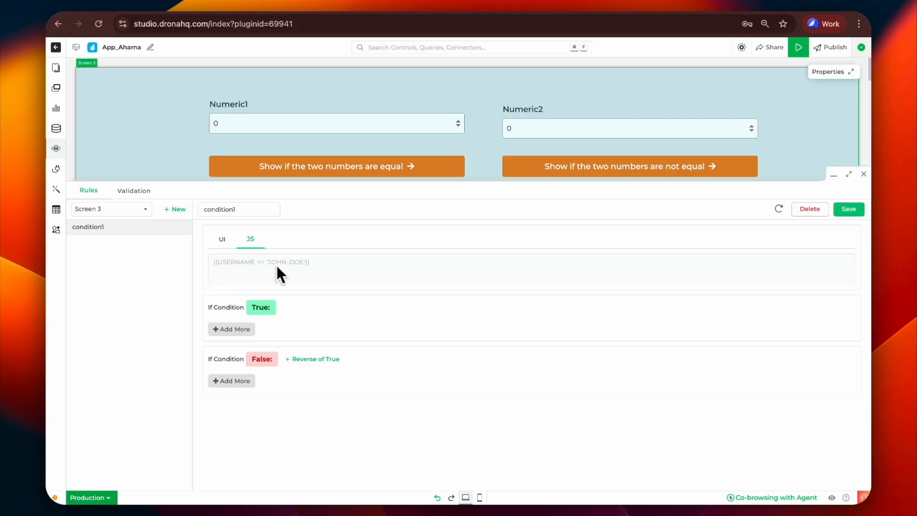
Return condition1 to its UI condition view, review its true and false actions, and save the rule.
{"action": "left_click", "coordinate": [223, 239]}
{"action": "scroll", "coordinate": [396, 353], "scroll_direction": "down", "scroll_amount": 1}
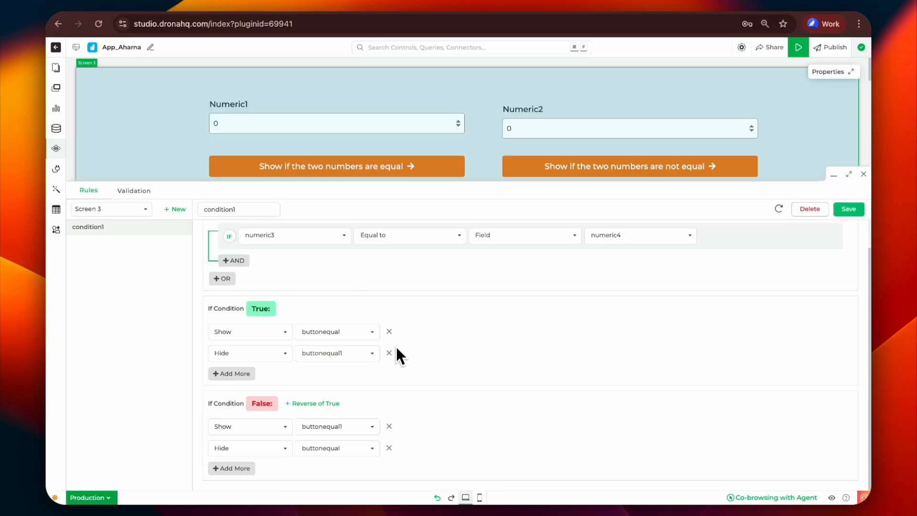
{"action": "scroll", "coordinate": [397, 348], "scroll_direction": "up", "scroll_amount": 1}
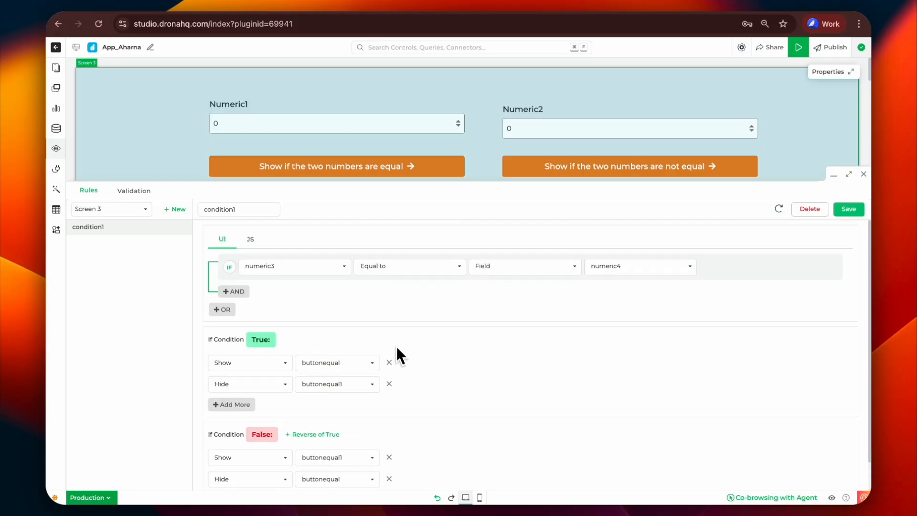
{"action": "left_click", "coordinate": [855, 213]}
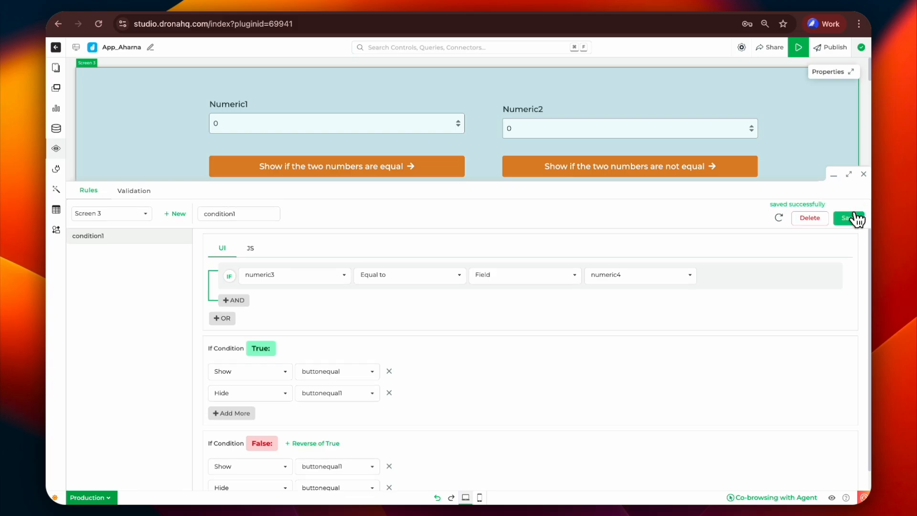
Review the validation set for numeric3 on Screen 3, and close the rules and validations.
{"action": "left_click", "coordinate": [134, 191]}
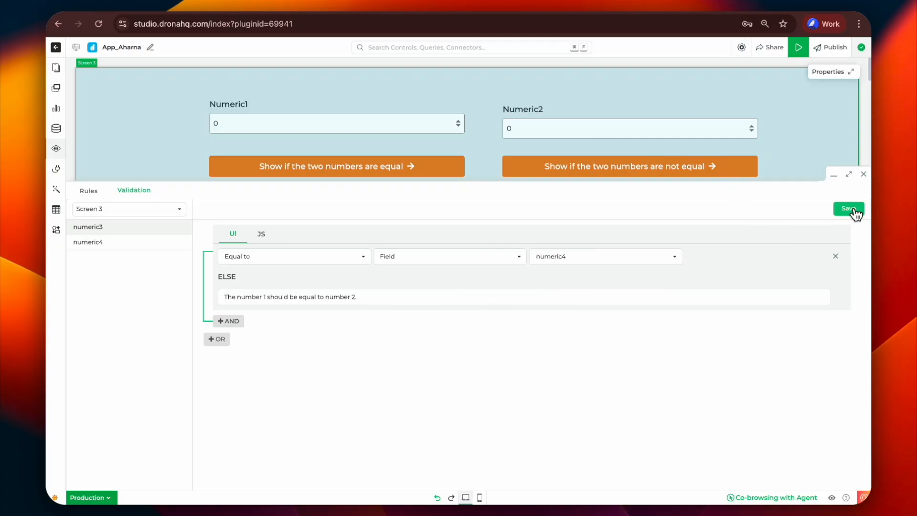
{"action": "left_click", "coordinate": [864, 175]}
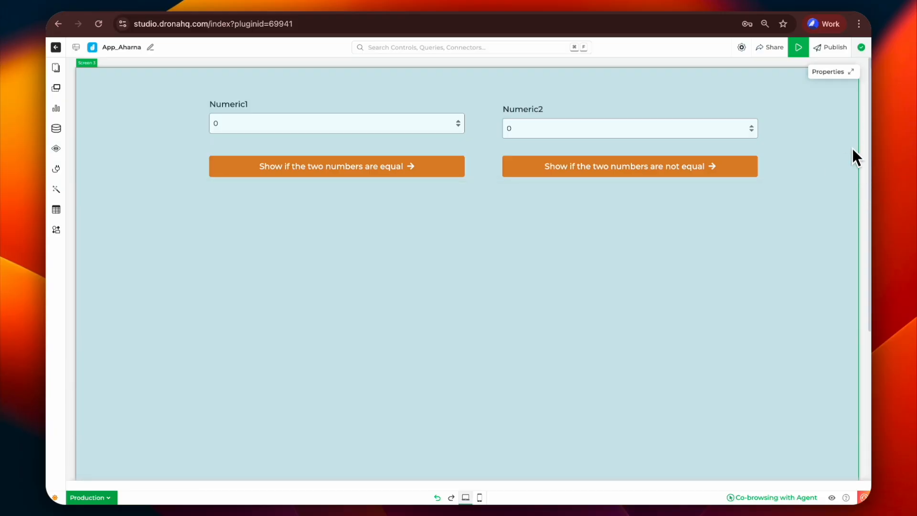
Preview Screen 3, raise Numeric1 to 1 to test the rule and validation message, and exit the preview.
{"action": "left_click", "coordinate": [798, 47]}
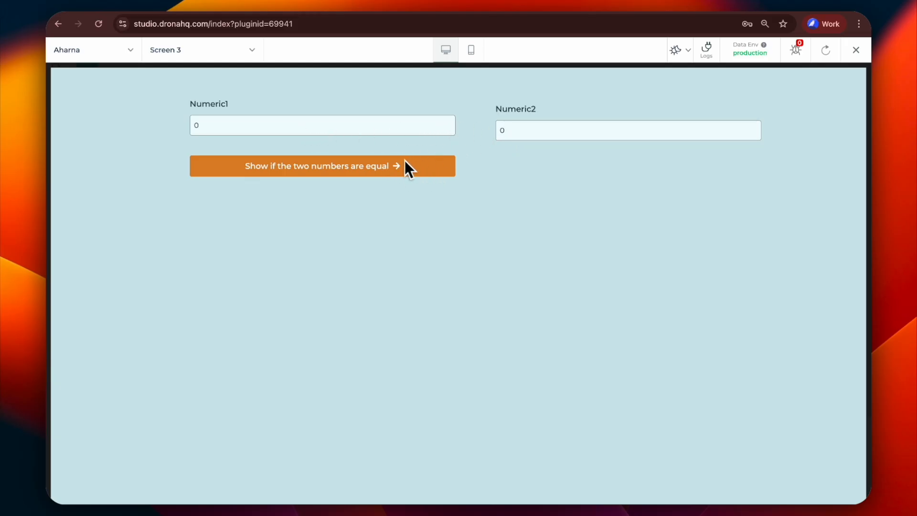
{"action": "left_click", "coordinate": [755, 126]}
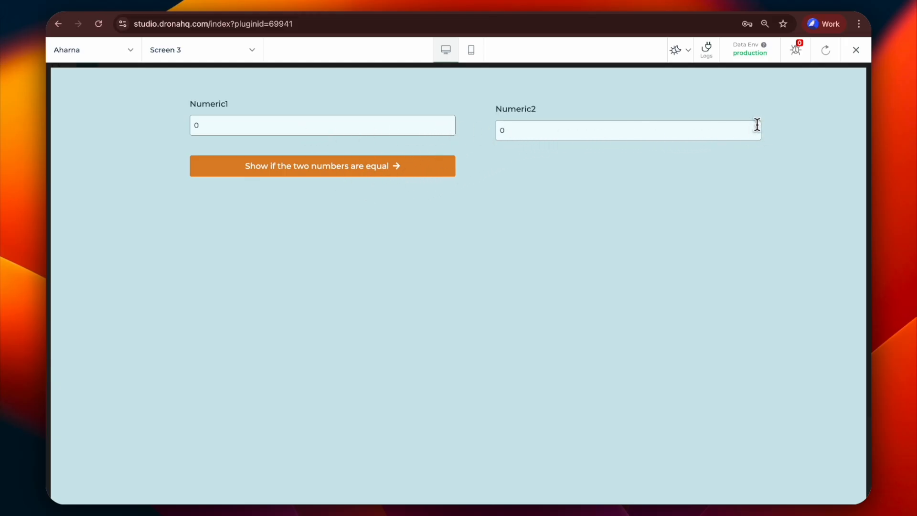
{"action": "left_click", "coordinate": [446, 122]}
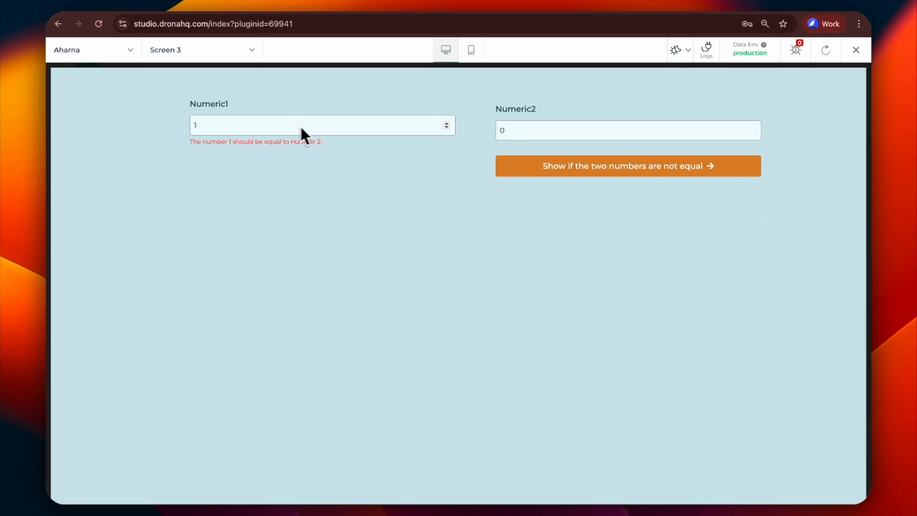
{"action": "left_click_drag", "start_coordinate": [190, 141], "coordinate": [331, 149]}
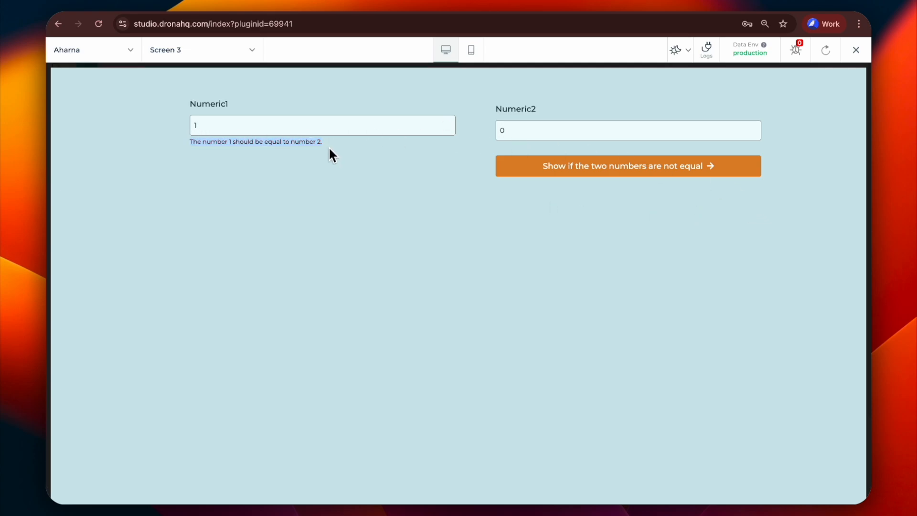
{"action": "left_click", "coordinate": [328, 147]}
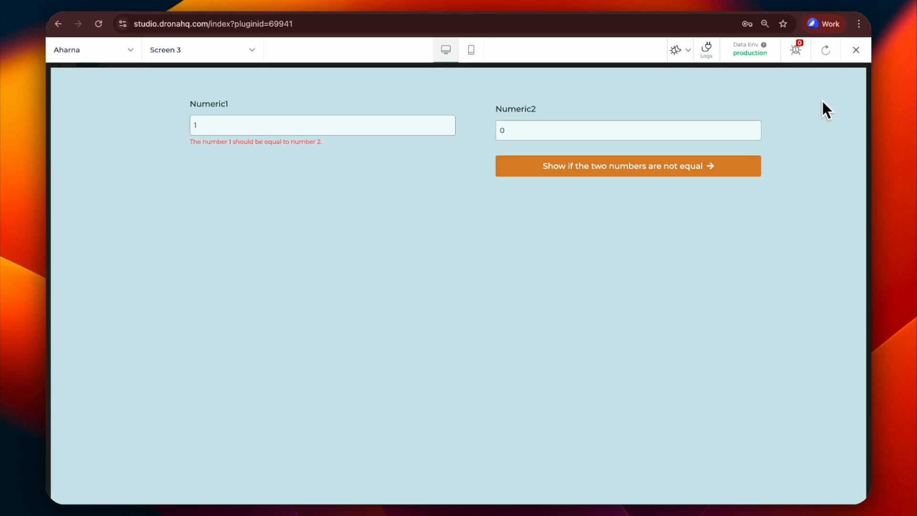
{"action": "left_click", "coordinate": [855, 49]}
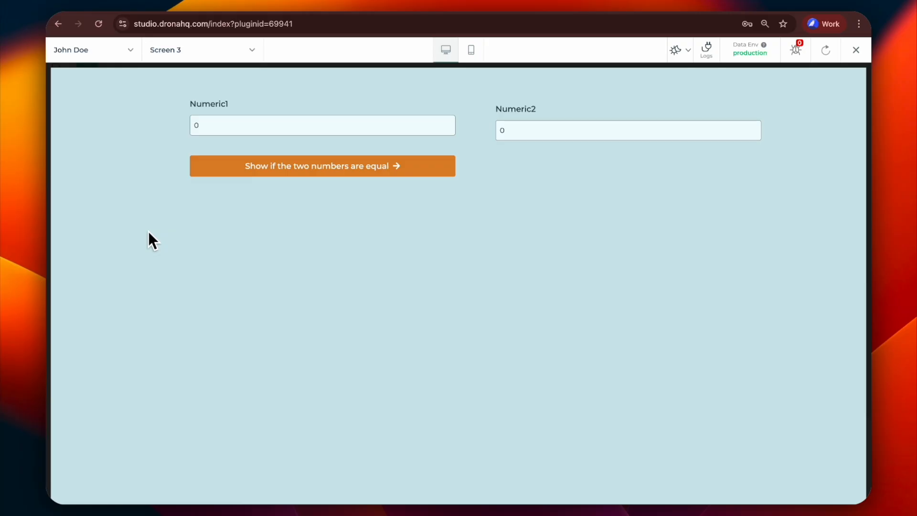
Look through the preview's user and screen choices, and compare Screen 3 in the mobile and desktop layouts.
{"action": "left_click", "coordinate": [130, 50]}
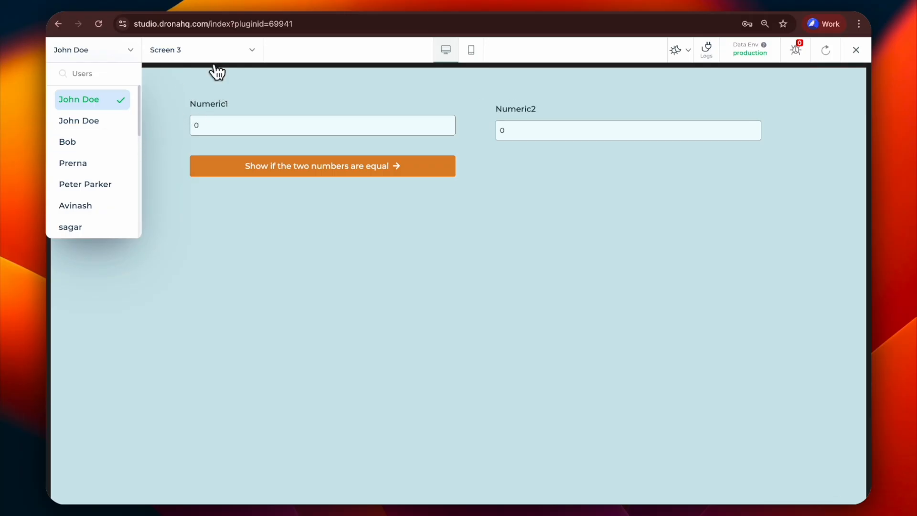
{"action": "left_click", "coordinate": [254, 53]}
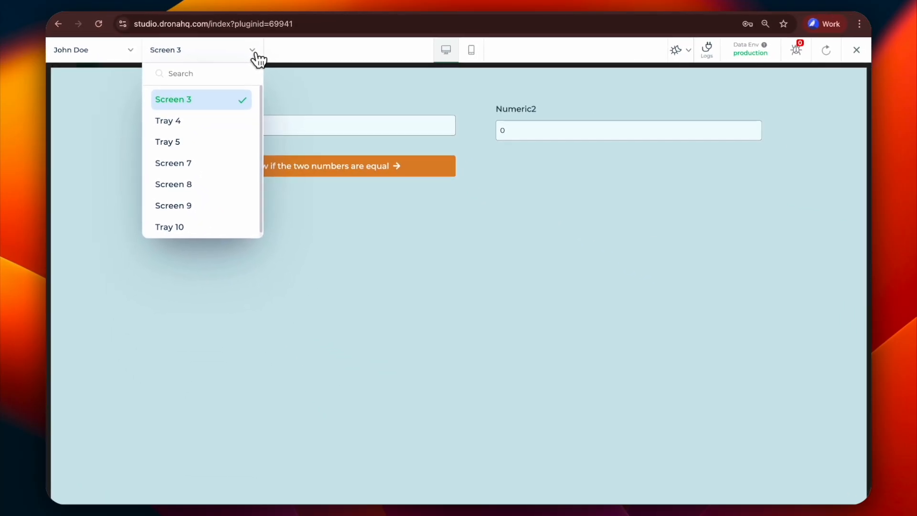
{"action": "left_click", "coordinate": [448, 56]}
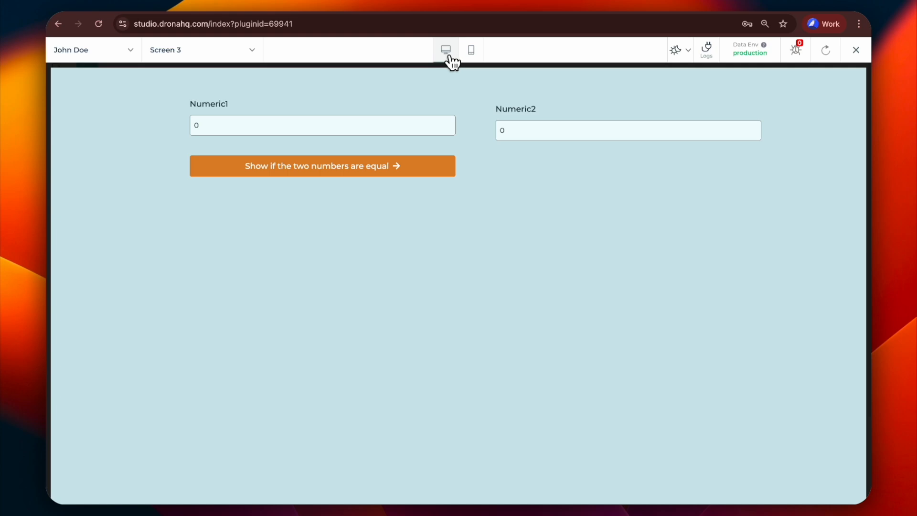
{"action": "left_click", "coordinate": [479, 55]}
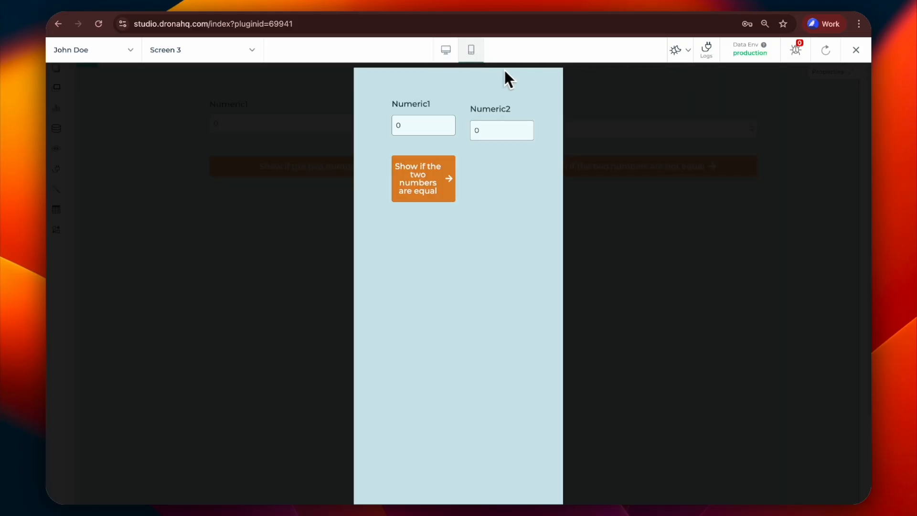
{"action": "left_click", "coordinate": [447, 57]}
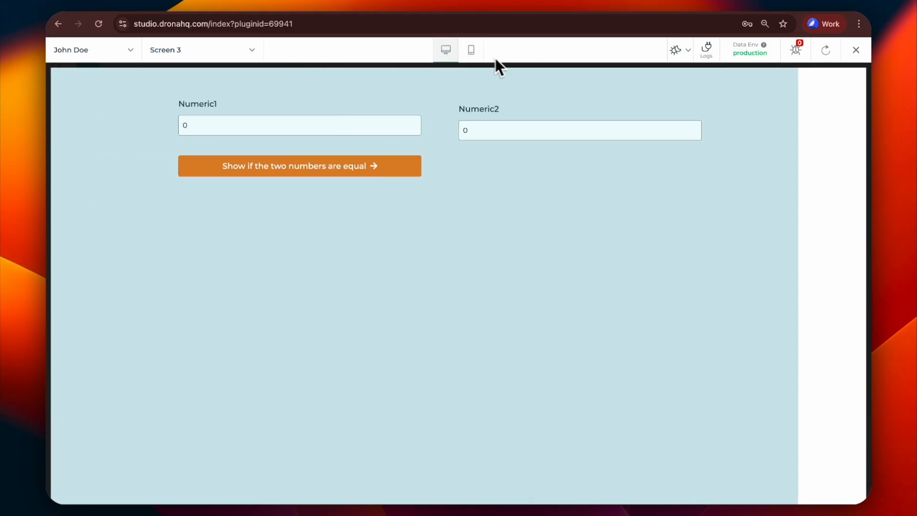
Preview Screen 3 in the Dark theme and return it to Light.
{"action": "left_click", "coordinate": [688, 54]}
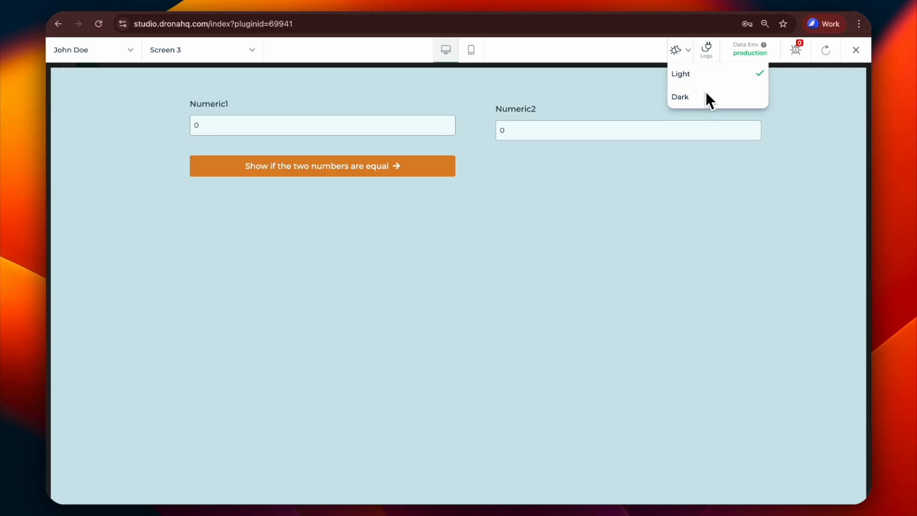
{"action": "left_click", "coordinate": [688, 98]}
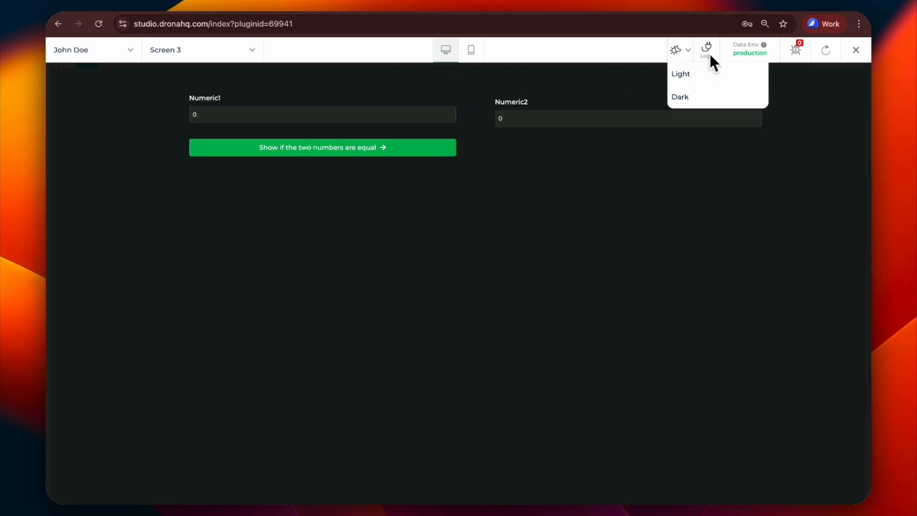
{"action": "left_click", "coordinate": [686, 74]}
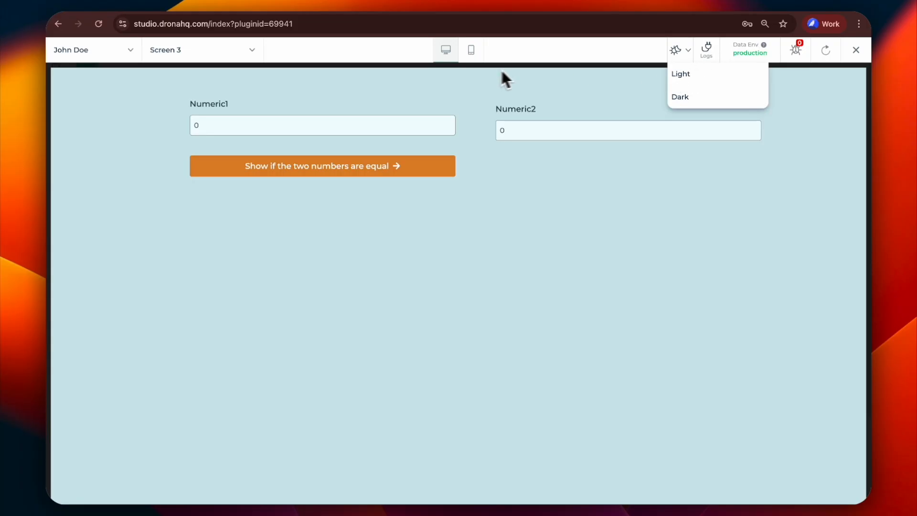
Switch the preview to Screen 7 and inspect its query logs, timeline, and the USERNAME and USEREMAIL keywords in the watchlist.
{"action": "left_click", "coordinate": [244, 56]}
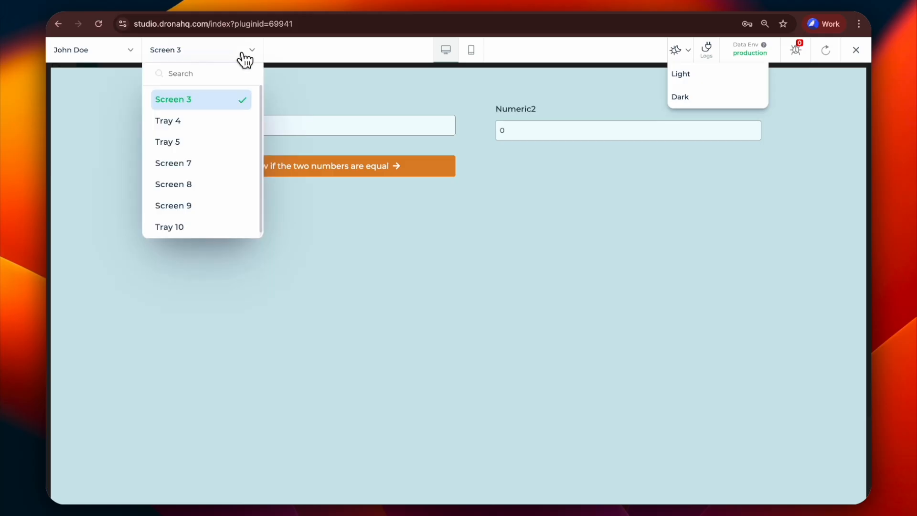
{"action": "left_click", "coordinate": [224, 163]}
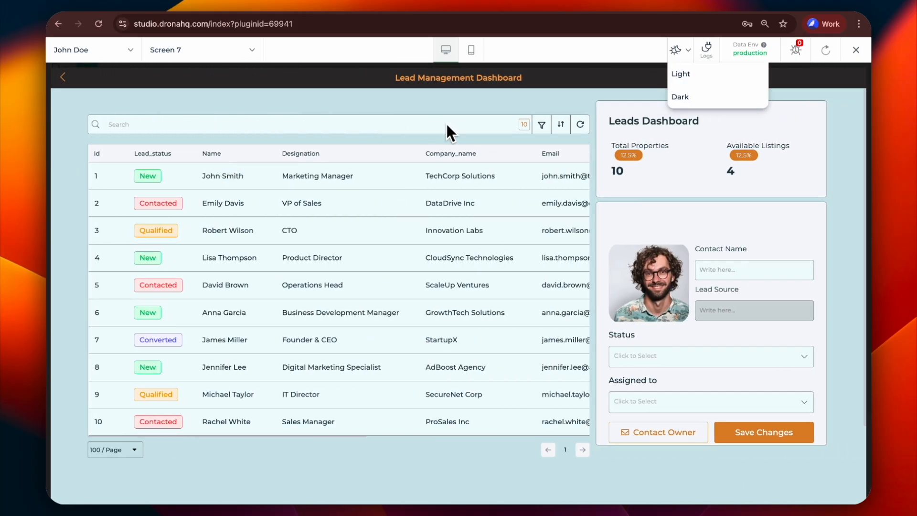
{"action": "left_click", "coordinate": [706, 50]}
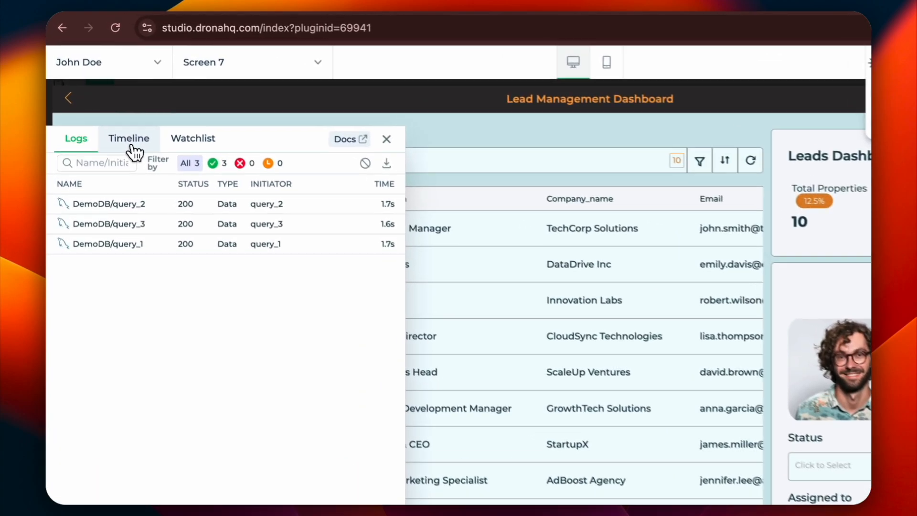
{"action": "left_click", "coordinate": [110, 111]}
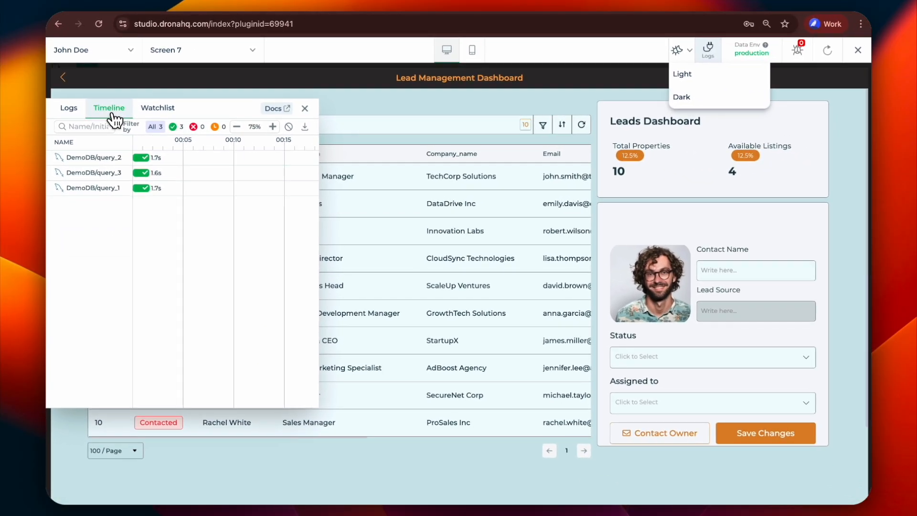
{"action": "left_click", "coordinate": [159, 110]}
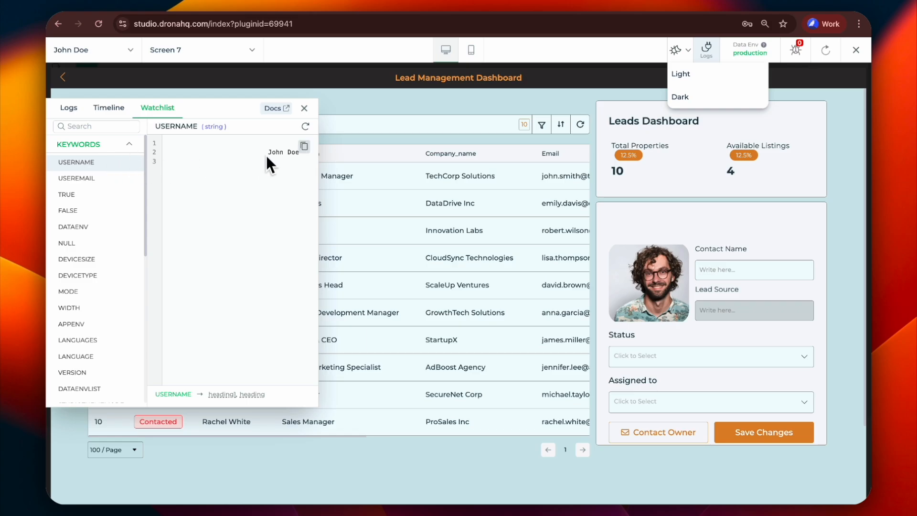
{"action": "left_click", "coordinate": [98, 180]}
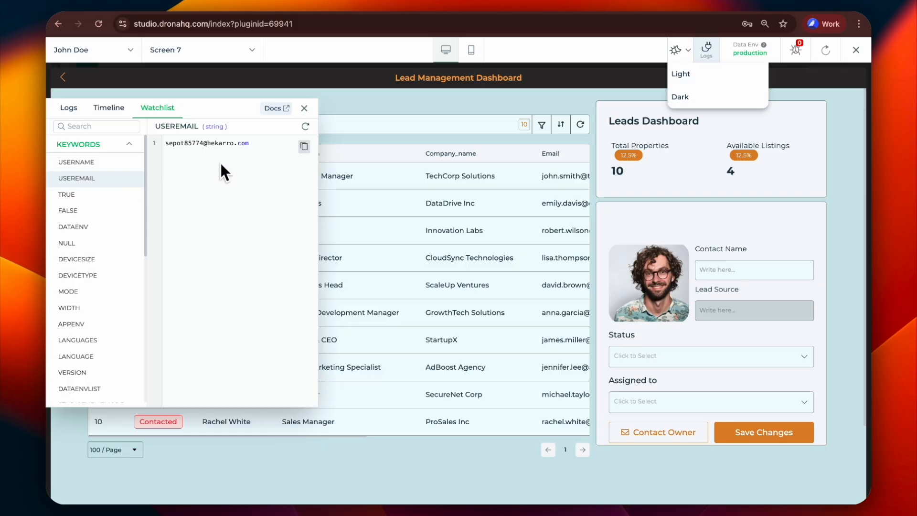
{"action": "left_click_drag", "start_coordinate": [251, 143], "coordinate": [164, 147]}
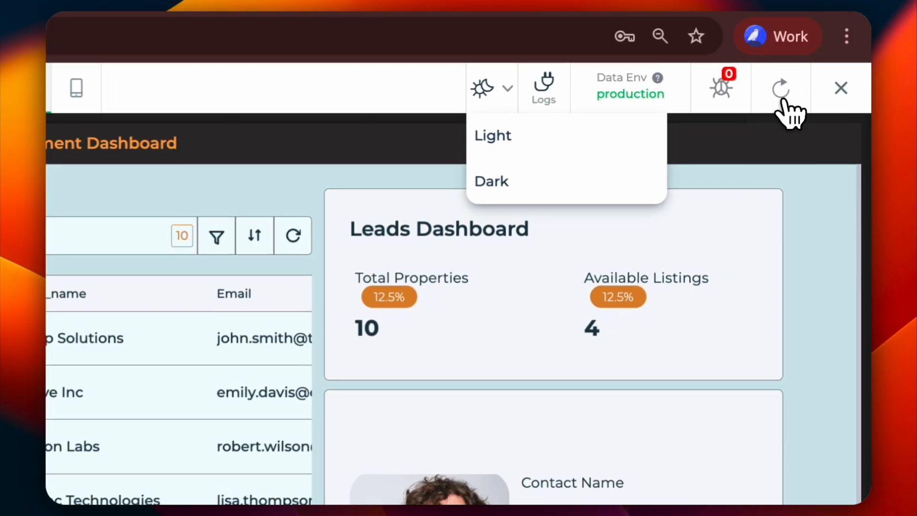
Refresh the app preview and close it to return to the editor.
{"action": "left_click", "coordinate": [828, 53]}
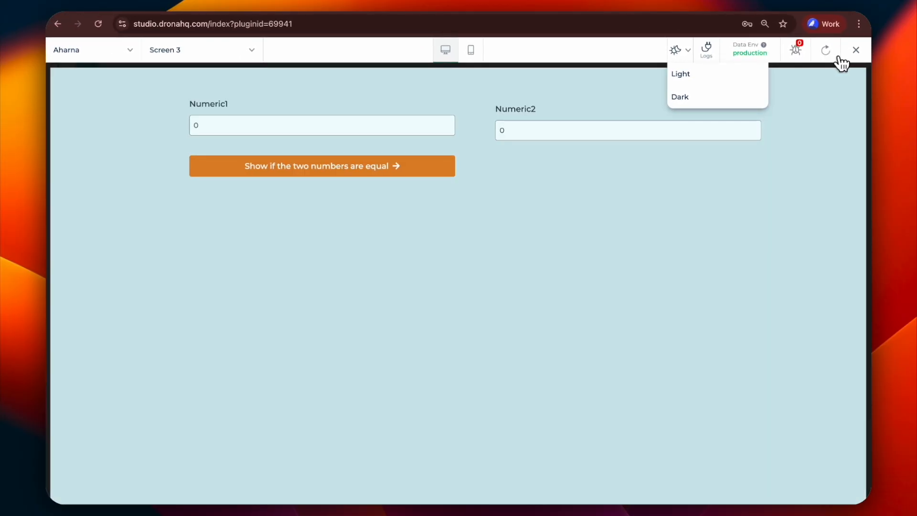
{"action": "left_click", "coordinate": [855, 53]}
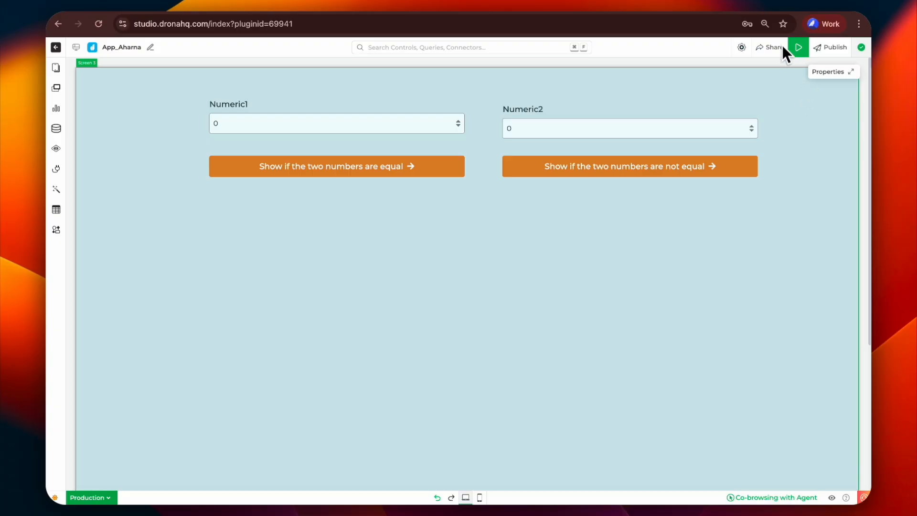
Publish the app as version 0.0.3 with the release notes "description", leaving Release in Beta Only off.
{"action": "left_click", "coordinate": [822, 50]}
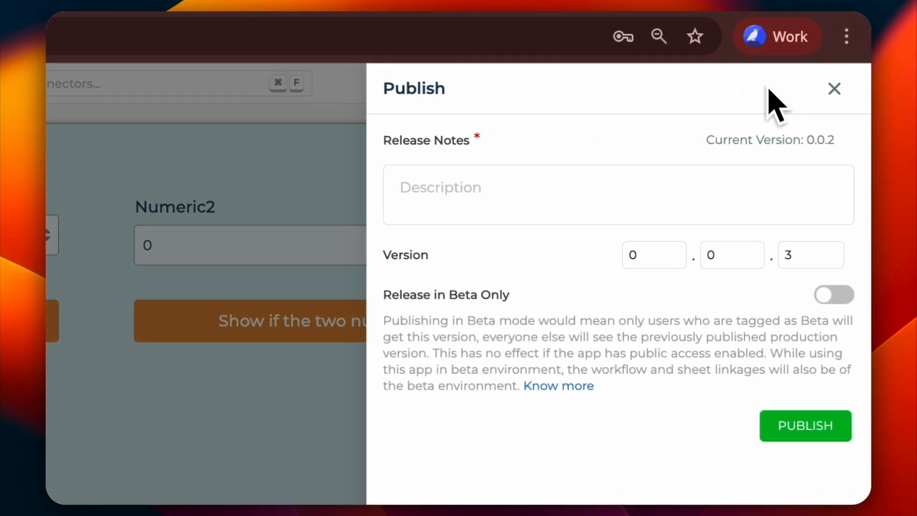
{"action": "left_click", "coordinate": [581, 186]}
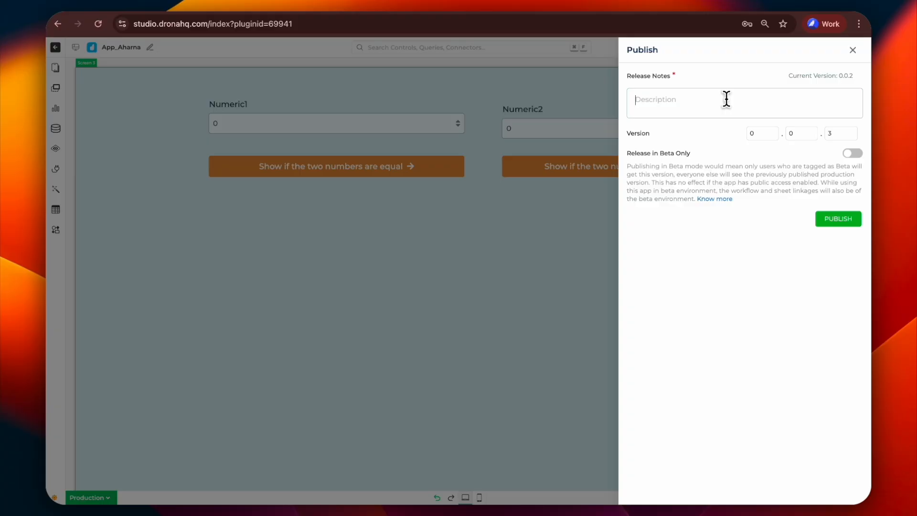
{"action": "type", "text": "descript"}
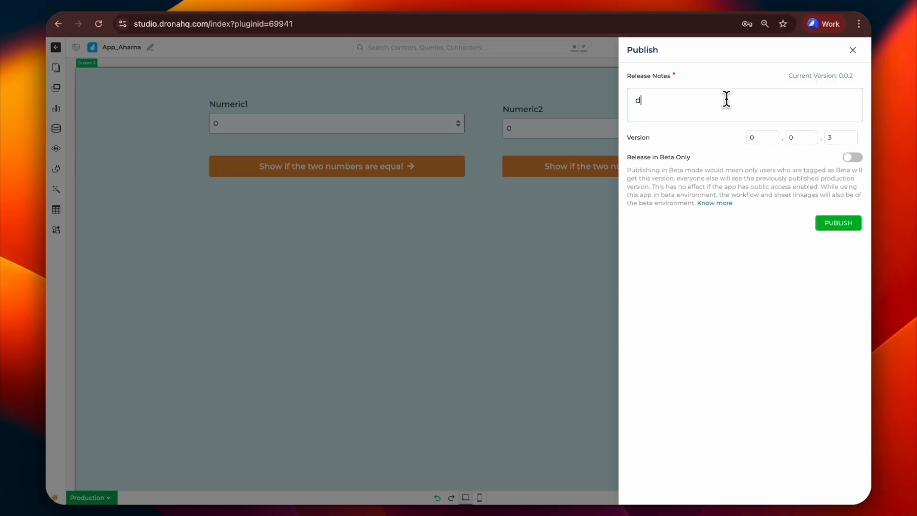
{"action": "type", "text": "ion"}
{"action": "double_click", "coordinate": [827, 138]}
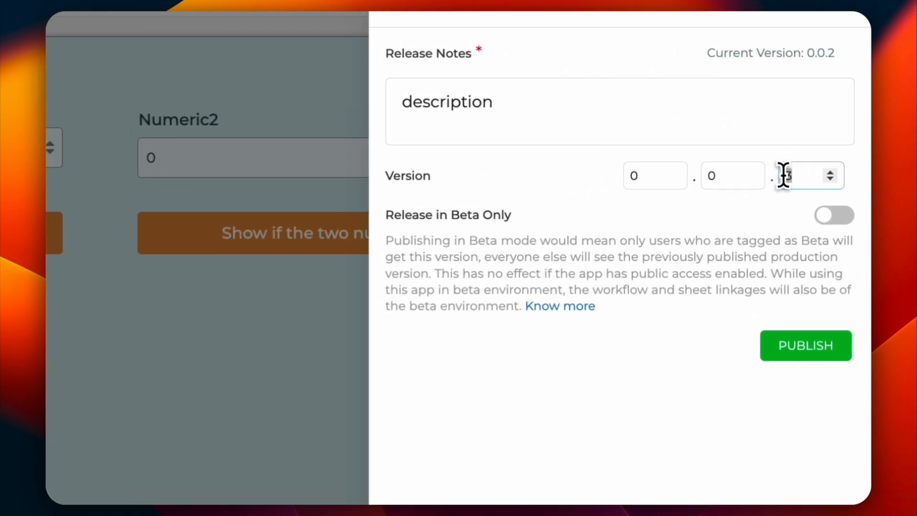
{"action": "left_click", "coordinate": [778, 221]}
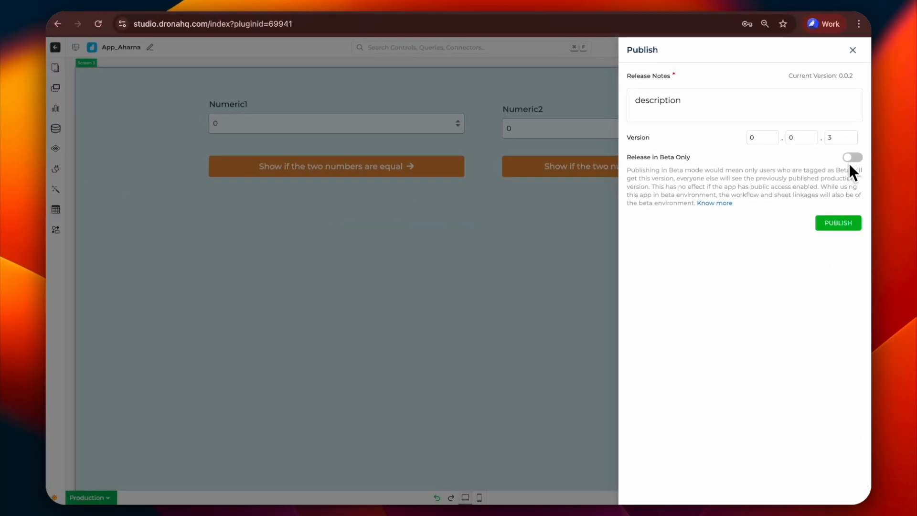
{"action": "left_click", "coordinate": [850, 223]}
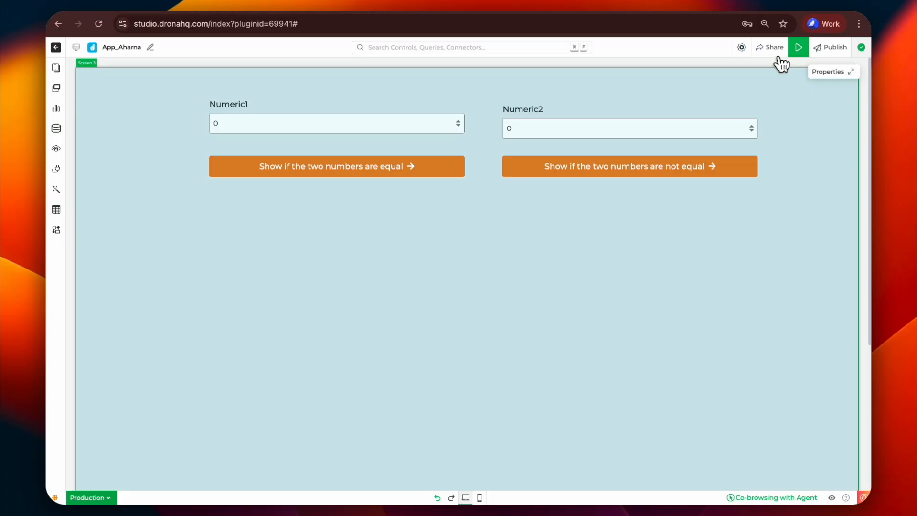
Open the app's sharing settings to examine the user access, public URL and end user portal options.
{"action": "left_click", "coordinate": [777, 57]}
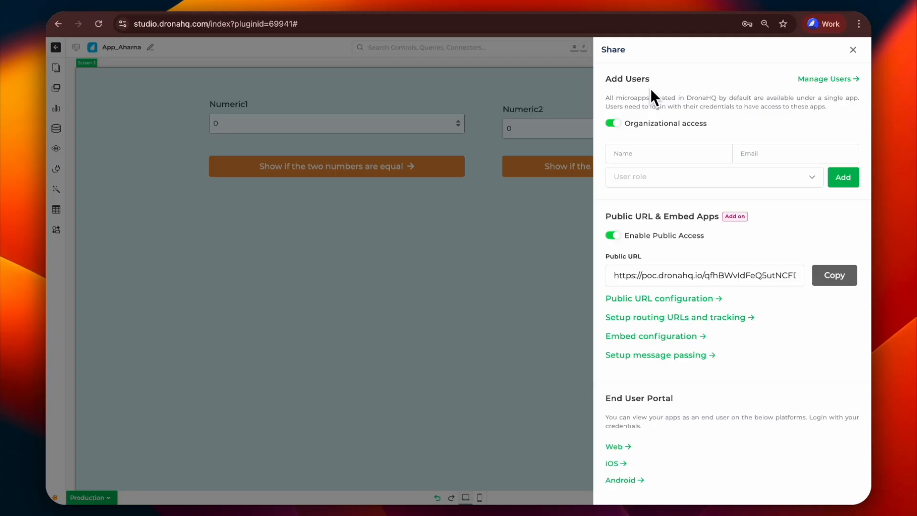
Examine the name, email and user role fields for adding users, including the Administrator, Creator and End user roles.
{"action": "left_click", "coordinate": [659, 152]}
{"action": "left_click", "coordinate": [756, 153]}
{"action": "left_click", "coordinate": [814, 185]}
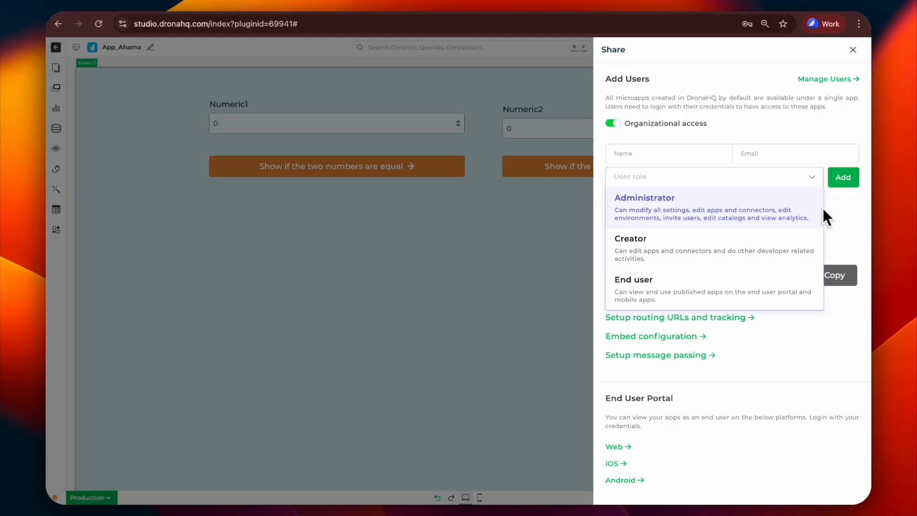
{"action": "left_click", "coordinate": [814, 177]}
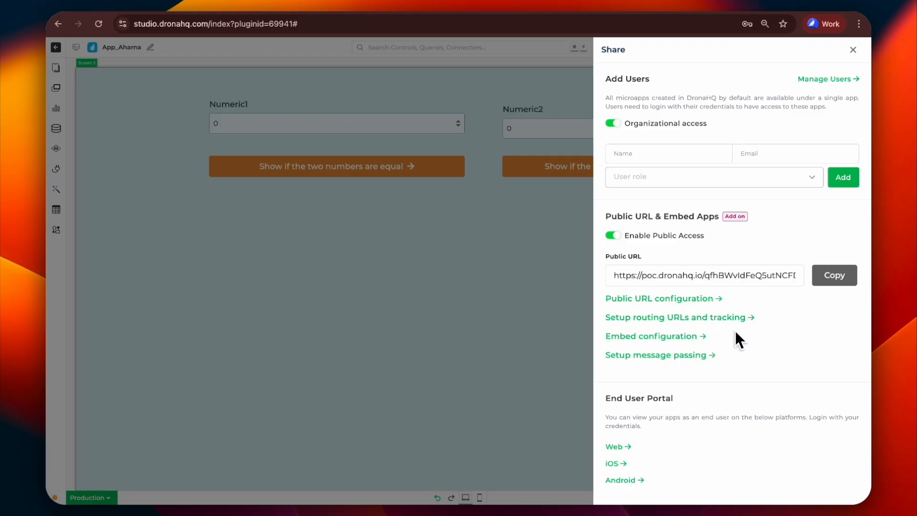
View the IFrame code in the embed configuration, then close it and the sharing settings.
{"action": "left_click", "coordinate": [691, 340]}
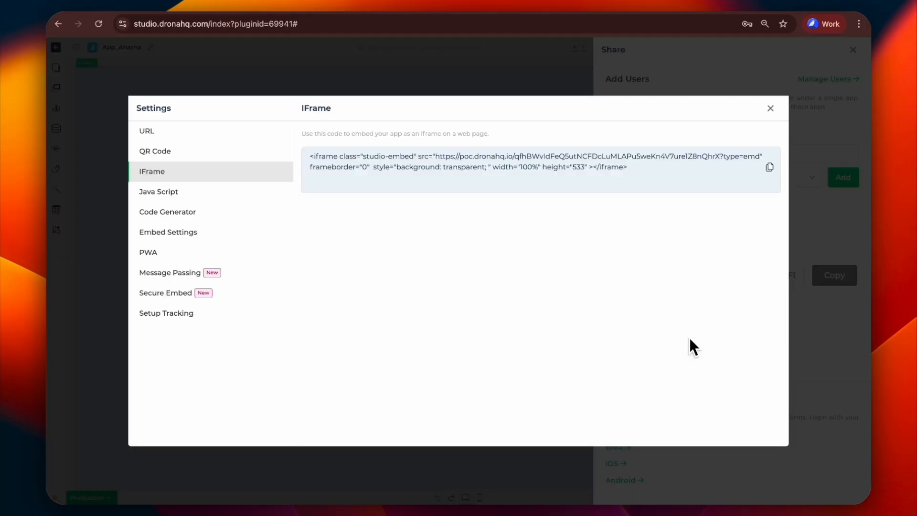
{"action": "left_click", "coordinate": [771, 110]}
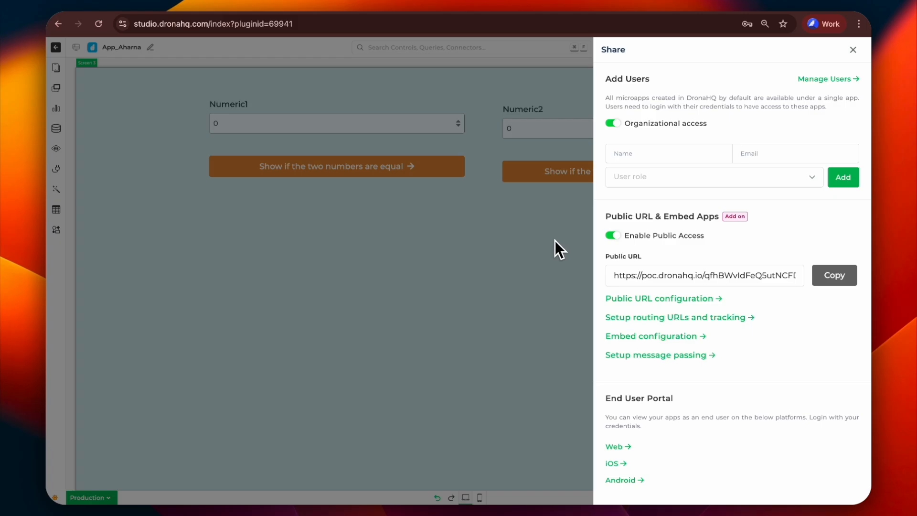
{"action": "left_click", "coordinate": [852, 51]}
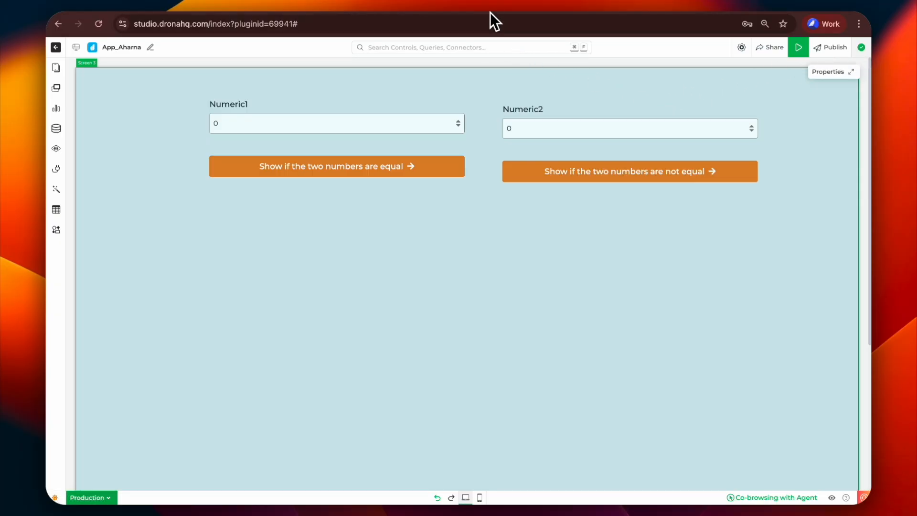
Switch to App_47 and browse the available Default Light themes in its theme settings.
{"action": "left_click", "coordinate": [508, 15]}
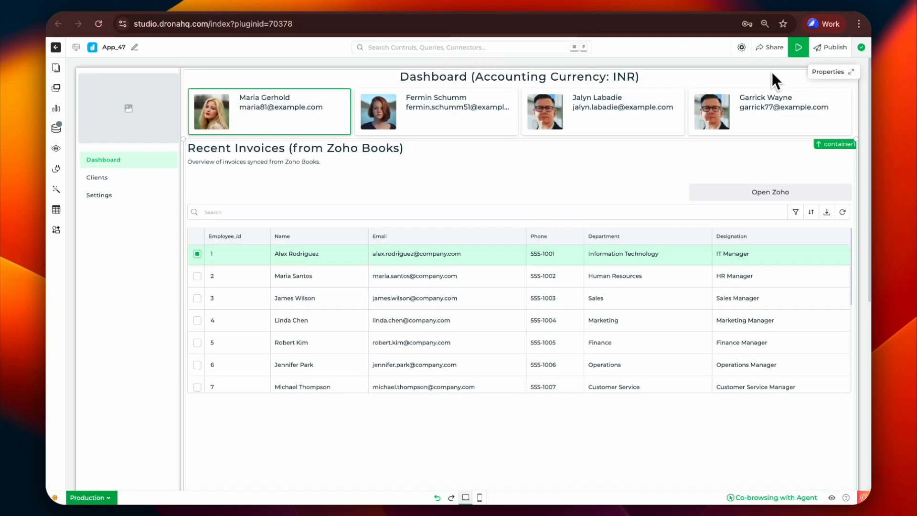
{"action": "left_click", "coordinate": [742, 48]}
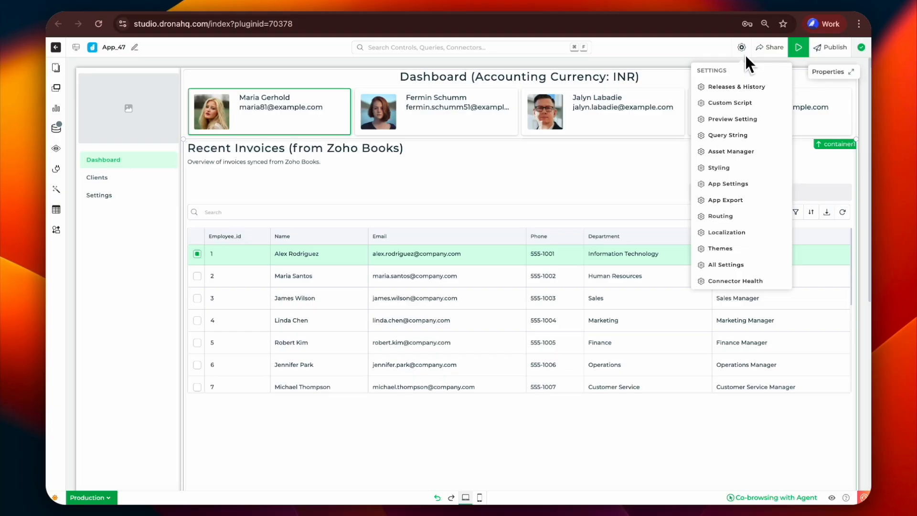
{"action": "left_click", "coordinate": [733, 249]}
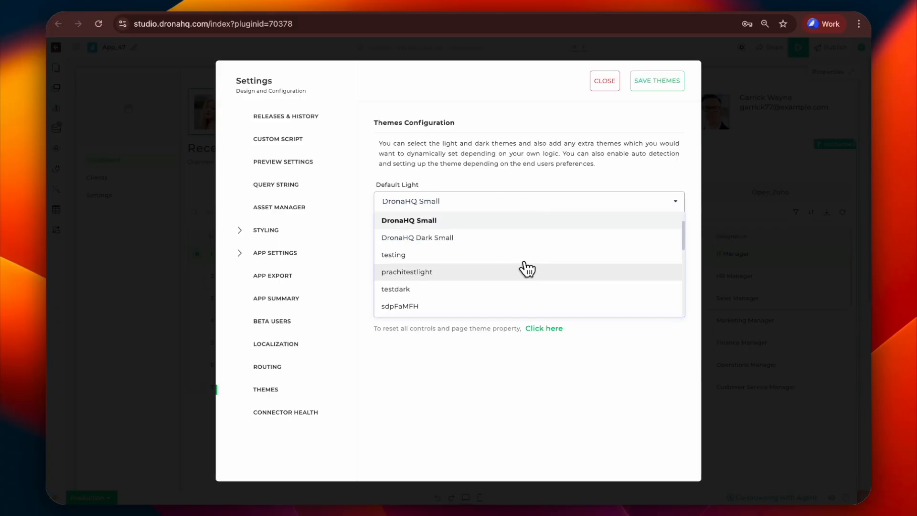
{"action": "scroll", "coordinate": [526, 269], "scroll_direction": "down", "scroll_amount": 5}
{"action": "scroll", "coordinate": [528, 273], "scroll_direction": "down", "scroll_amount": 3}
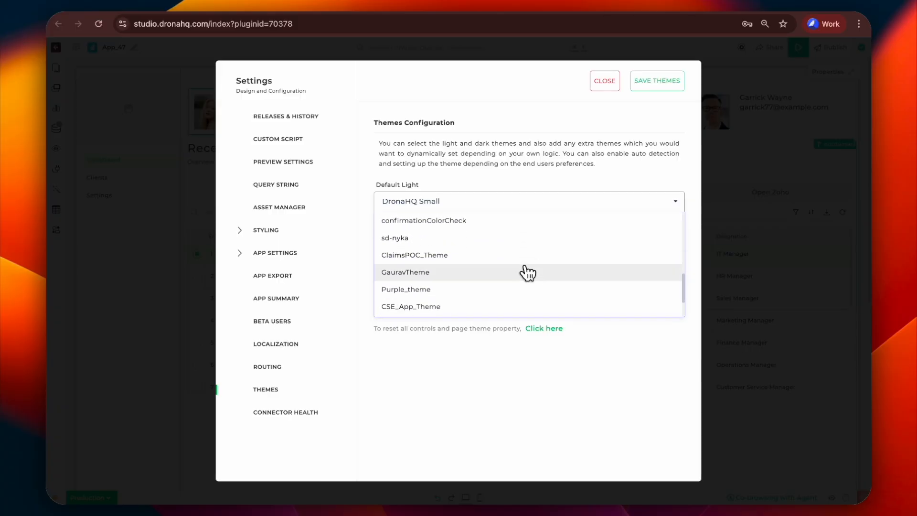
{"action": "left_click", "coordinate": [537, 196]}
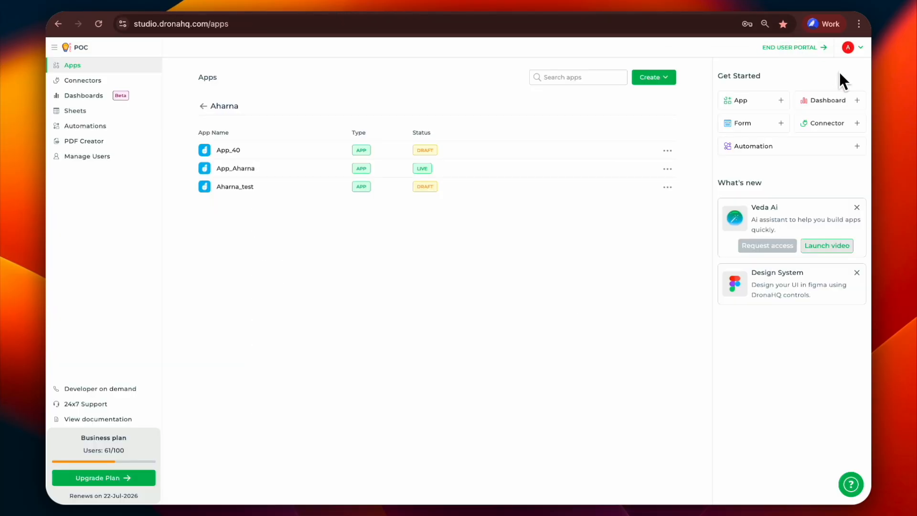
Browse the organization's custom themes in the account's Theme Configuration, then close App_47's theme settings.
{"action": "left_click", "coordinate": [848, 48]}
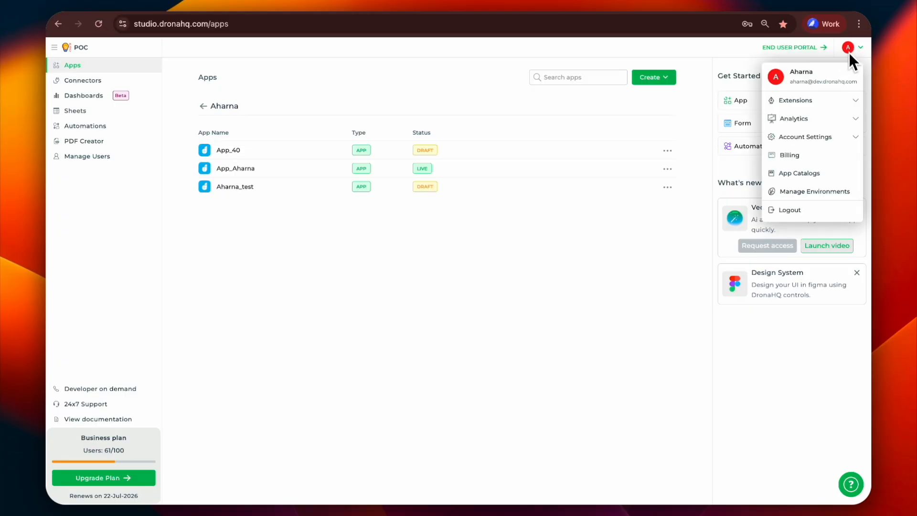
{"action": "left_click", "coordinate": [835, 137]}
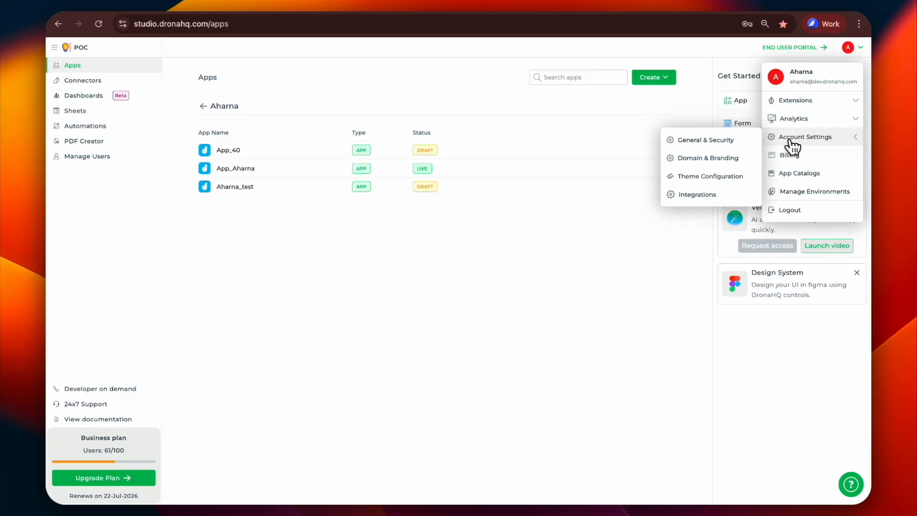
{"action": "left_click", "coordinate": [727, 182]}
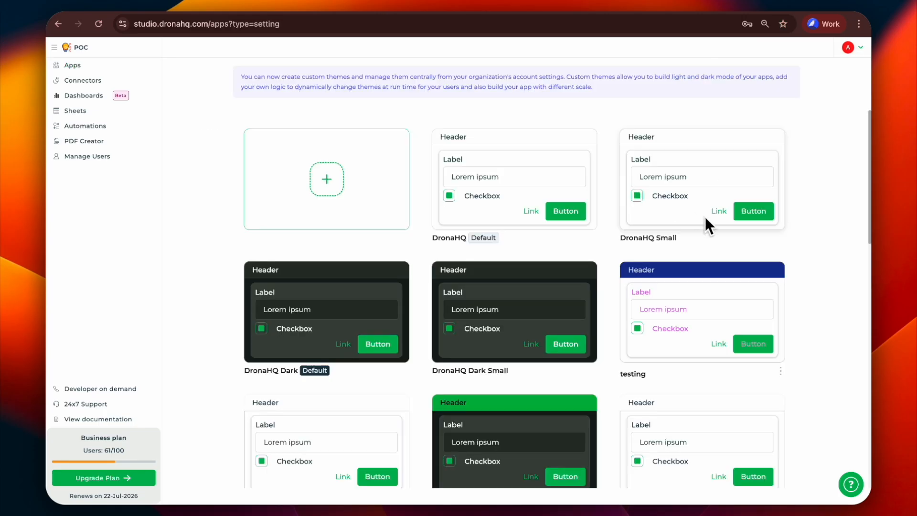
{"action": "scroll", "coordinate": [705, 216], "scroll_direction": "down", "scroll_amount": 5}
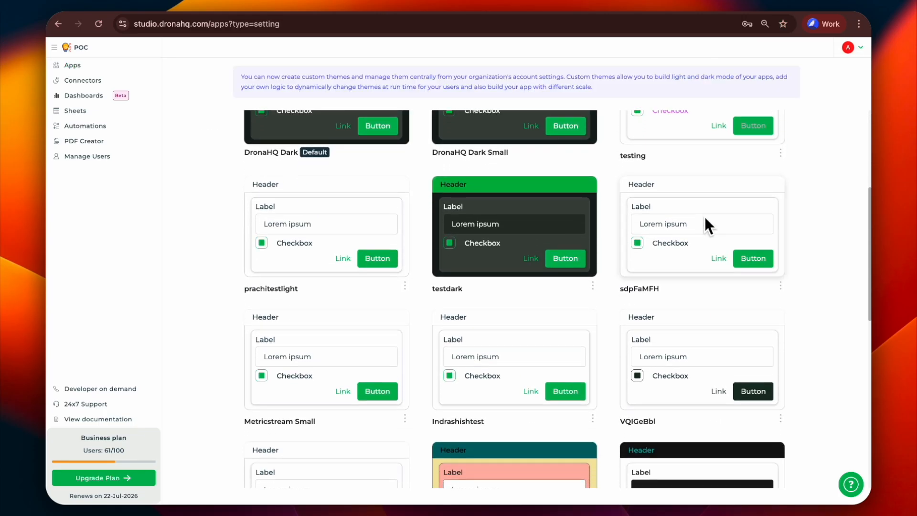
{"action": "scroll", "coordinate": [704, 217], "scroll_direction": "down", "scroll_amount": 7}
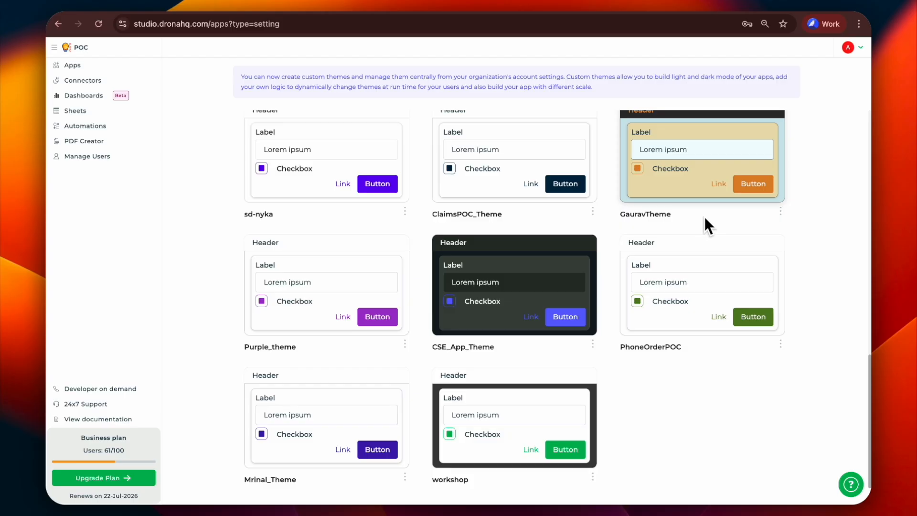
{"action": "scroll", "coordinate": [704, 217], "scroll_direction": "up", "scroll_amount": 12}
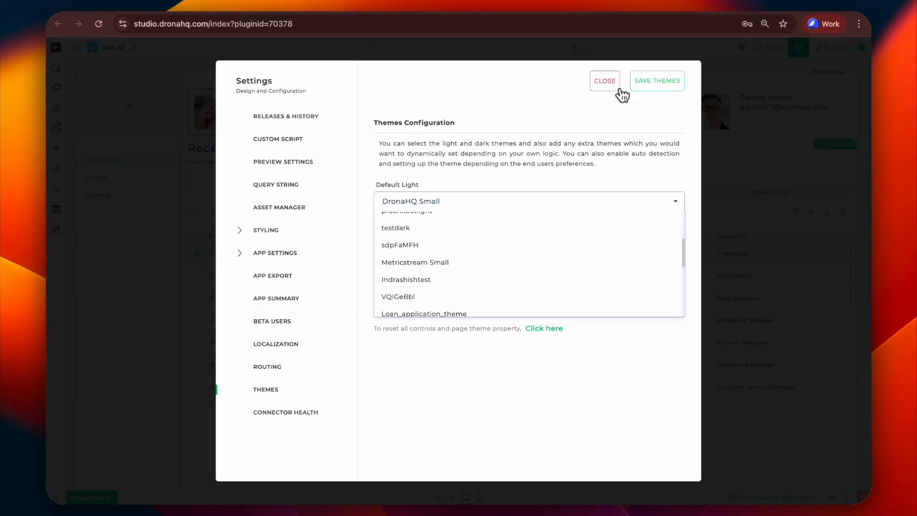
{"action": "left_click", "coordinate": [621, 90]}
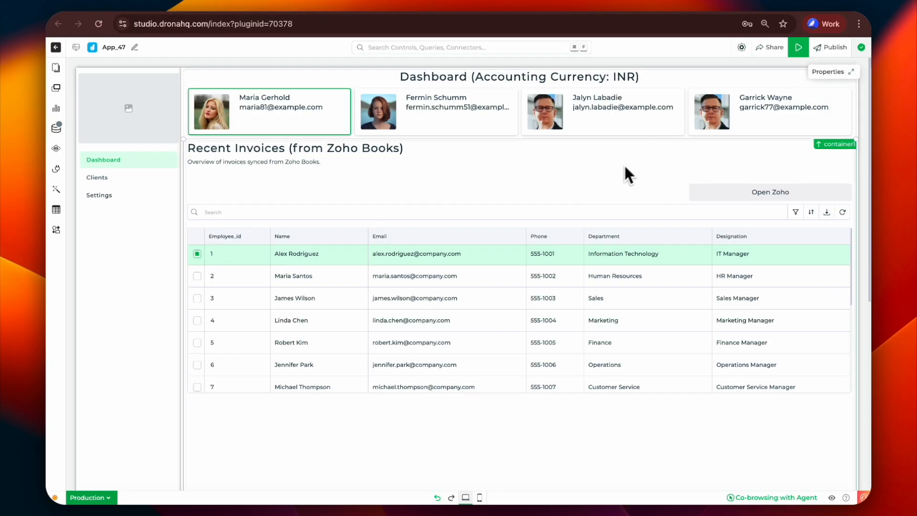
Set App_47's default light theme to GauravTheme, choose a default dark theme, and save the theme configuration.
{"action": "left_click", "coordinate": [741, 47]}
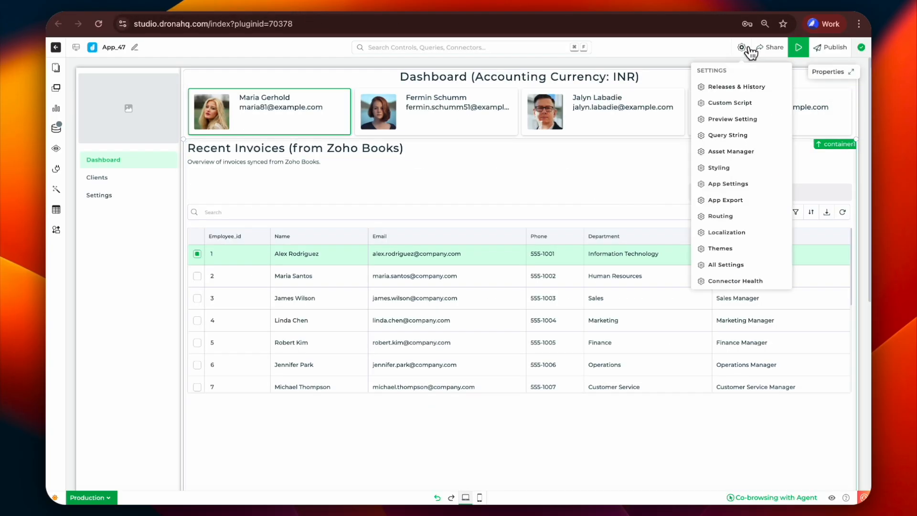
{"action": "left_click", "coordinate": [726, 247]}
{"action": "left_click", "coordinate": [506, 202]}
{"action": "left_click", "coordinate": [448, 277]}
{"action": "left_click", "coordinate": [535, 243]}
{"action": "left_click", "coordinate": [530, 296]}
{"action": "left_click", "coordinate": [666, 85]}
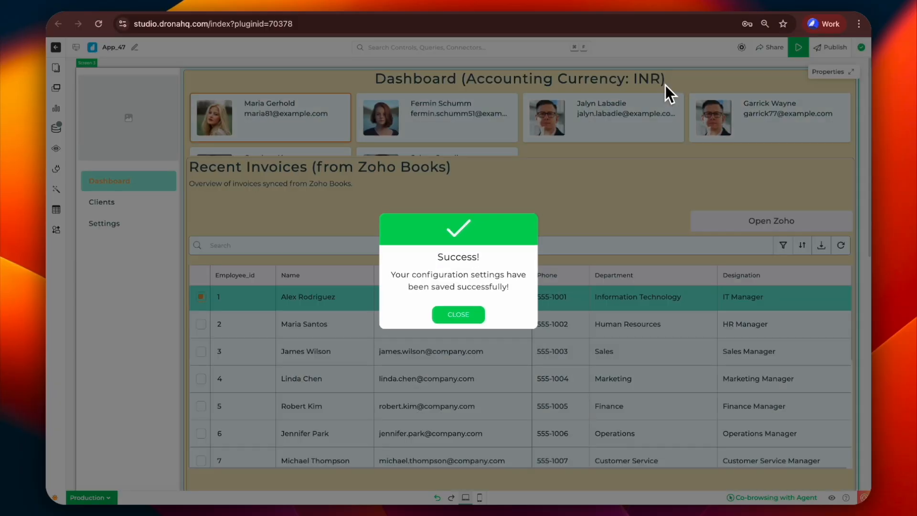
{"action": "left_click", "coordinate": [473, 315]}
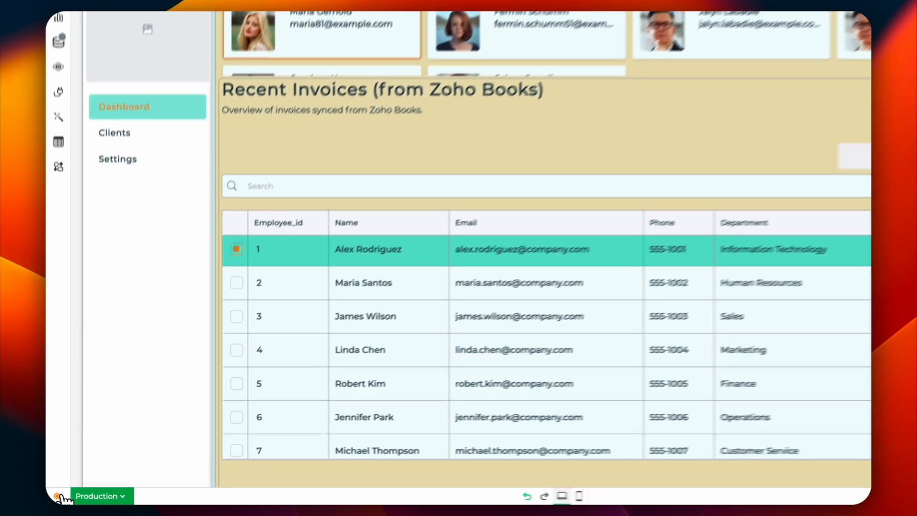
Switch the canvas to dark mode to check the theme, and view the environment list and help option.
{"action": "left_click", "coordinate": [58, 497]}
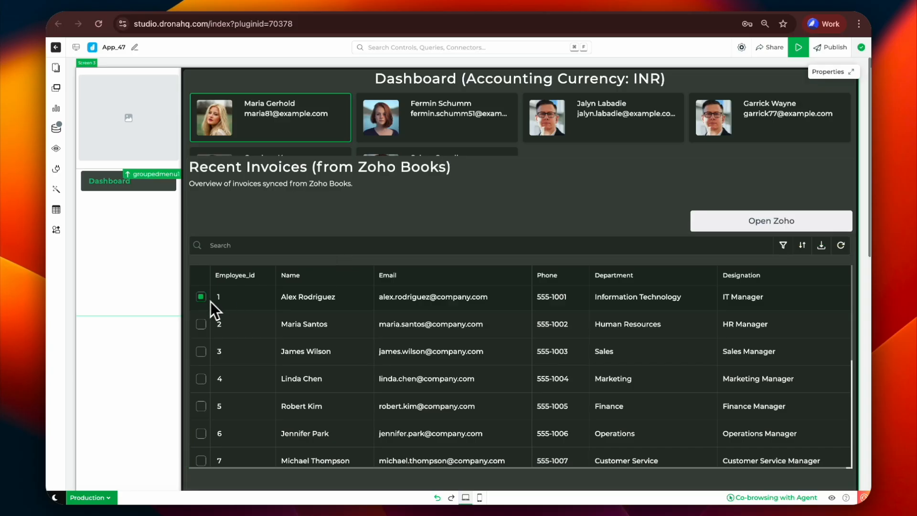
{"action": "left_click", "coordinate": [105, 498]}
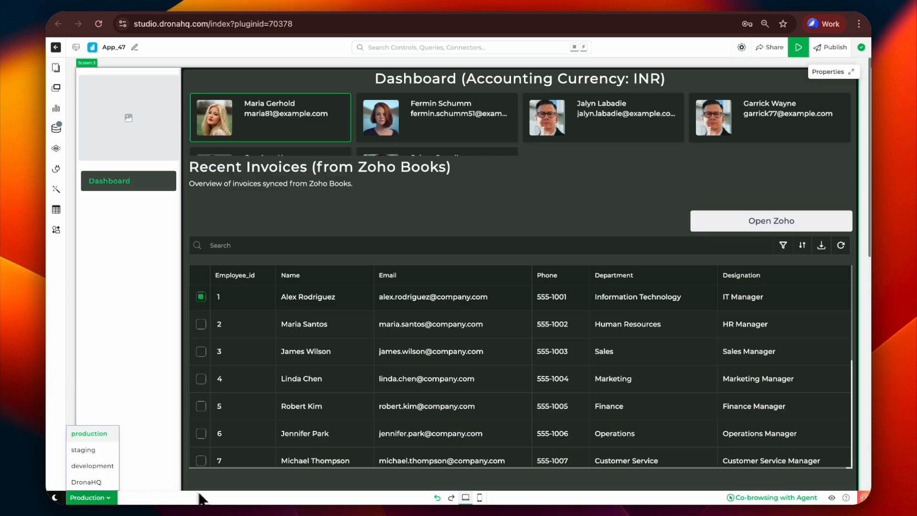
{"action": "left_click", "coordinate": [701, 484]}
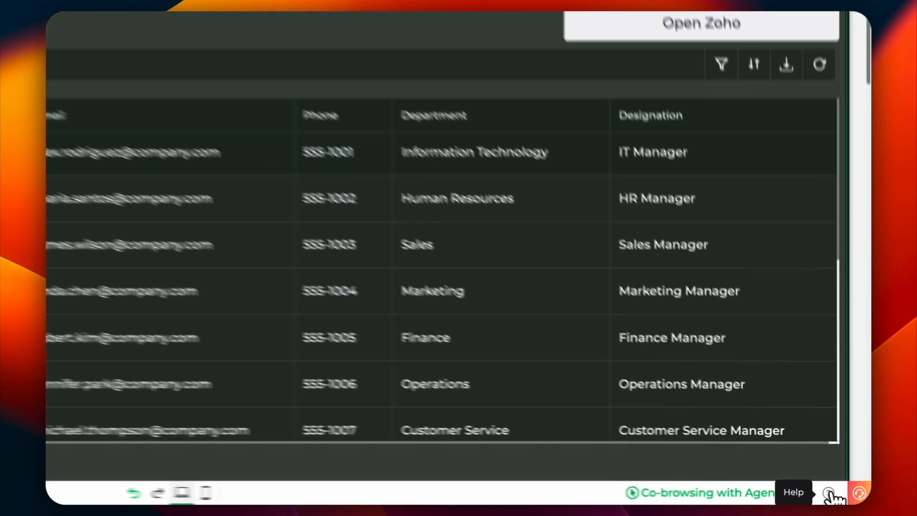
{"action": "left_click", "coordinate": [830, 494]}
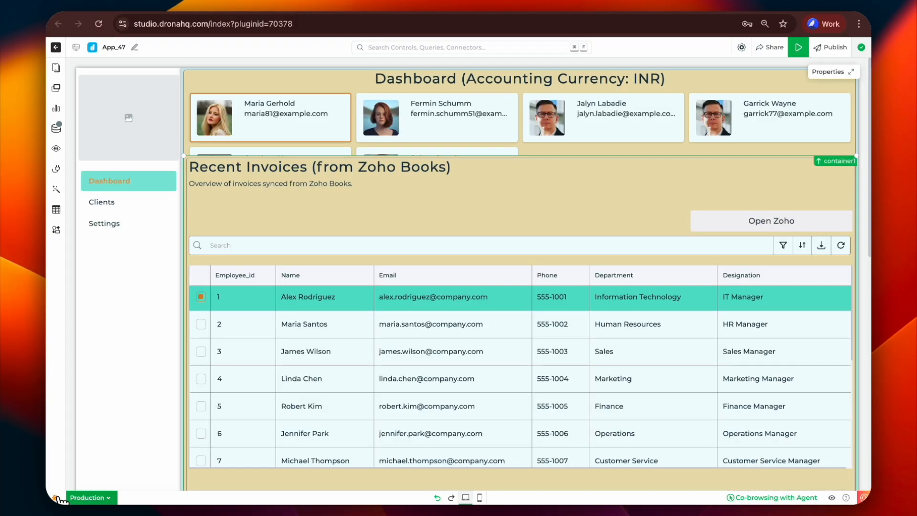